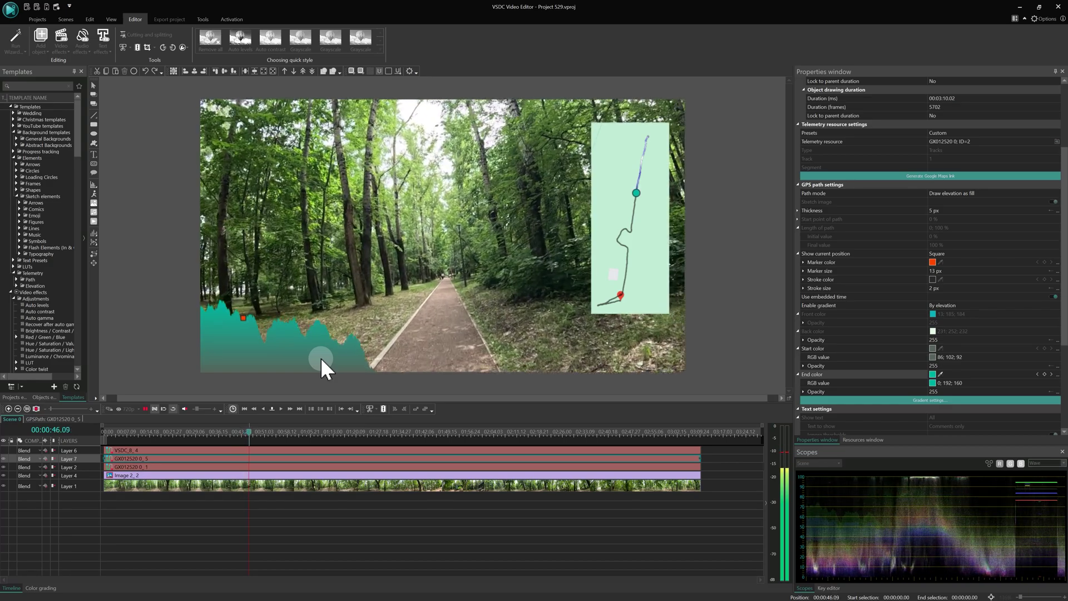
# Preview the finished project: elevation chart, map layer order and green map inset position.
pyautogui.click(325, 358)
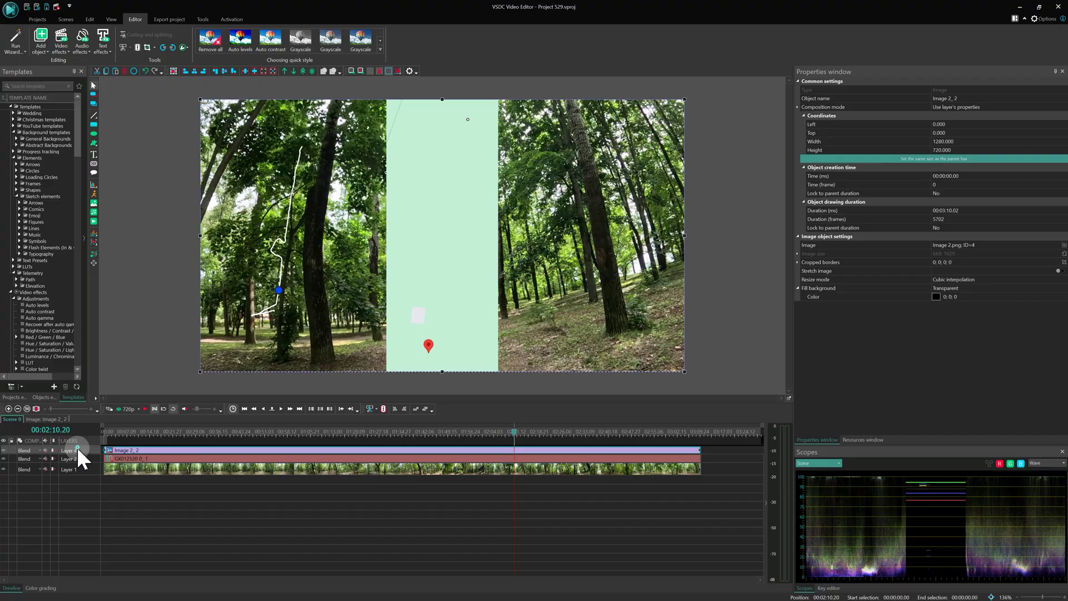
pyautogui.moveTo(81, 459); pyautogui.dragTo(75, 470)
pyautogui.moveTo(443, 208)
pyautogui.mouseDown()
pyautogui.moveTo(269, 172)
pyautogui.moveTo(284, 158)
pyautogui.mouseUp()
pyautogui.click(415, 438)
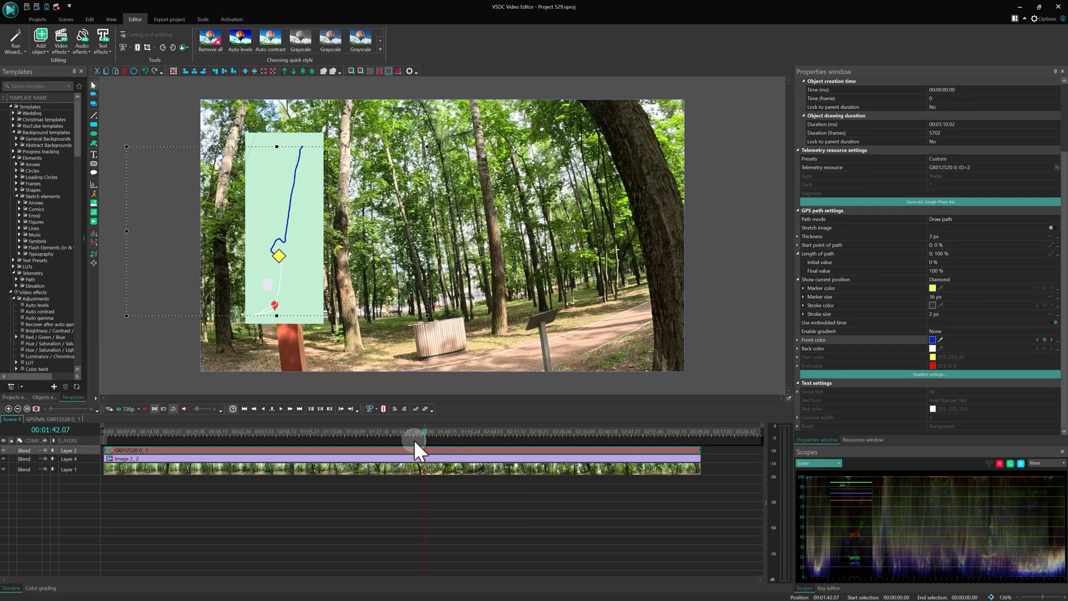
# Set the path's back colour to dark grey and review its gradient options in the preview.
pyautogui.click(932, 348)
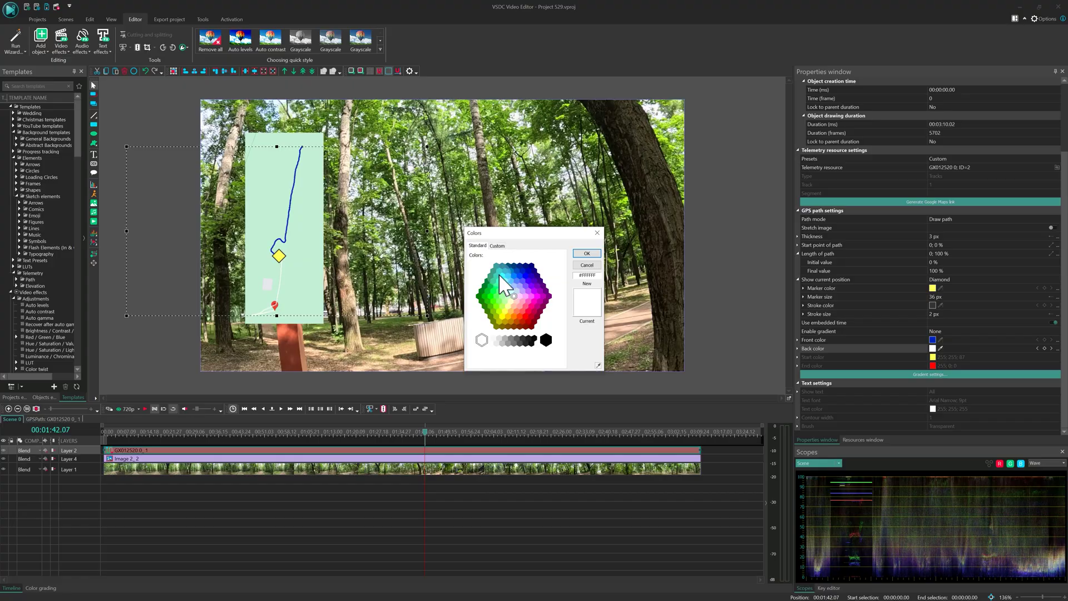
pyautogui.click(542, 339)
pyautogui.click(586, 255)
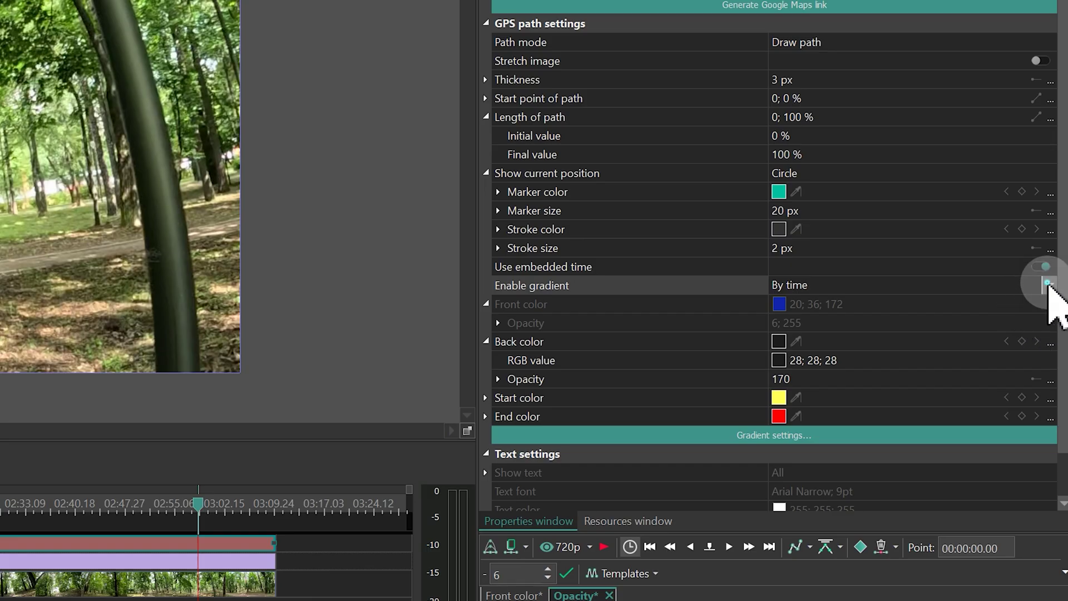
pyautogui.click(1048, 283)
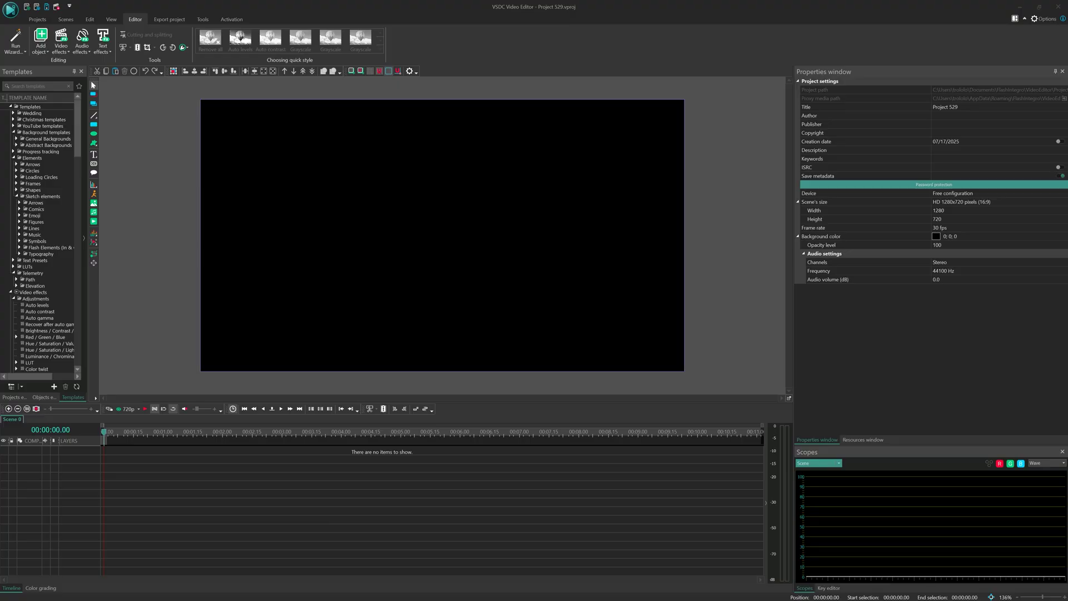
# Drop GX012520.MP4 onto the scene, accept adding its GoPro telemetry, and show the Resources list.
pyautogui.moveTo(74, 315); pyautogui.dragTo(427, 294)
pyautogui.moveTo(425, 288); pyautogui.dragTo(425, 289)
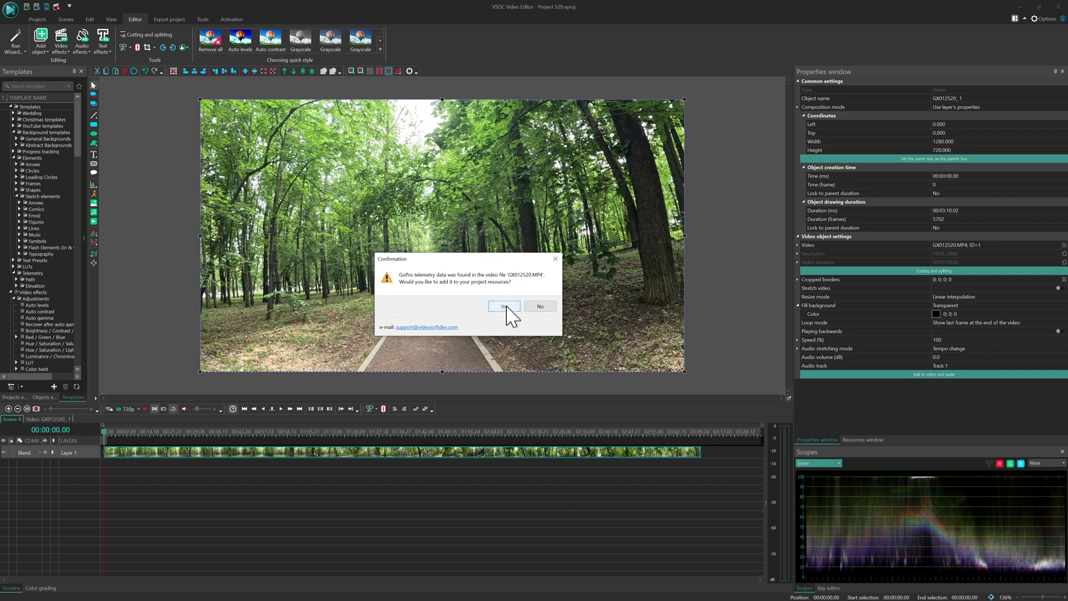
pyautogui.click(505, 307)
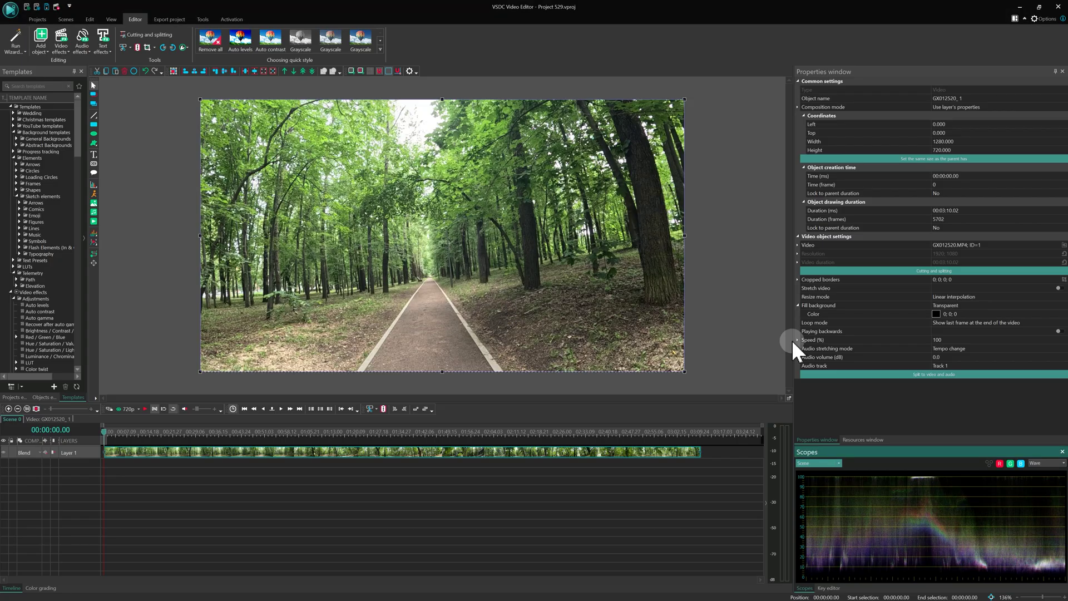
pyautogui.click(864, 441)
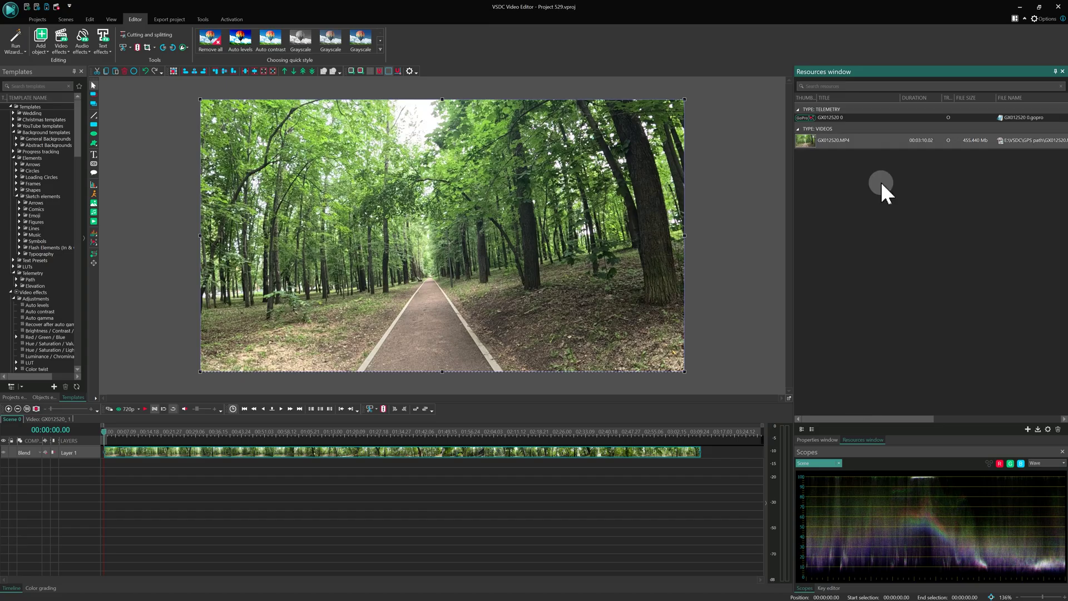
pyautogui.click(843, 118)
pyautogui.press('Delete')
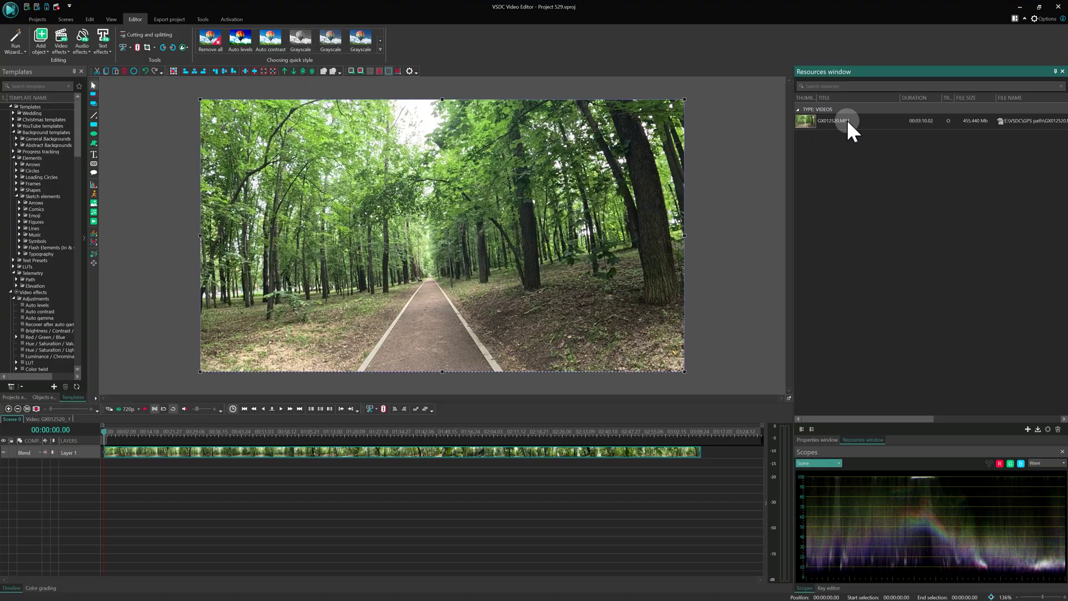
pyautogui.rightClick(845, 121)
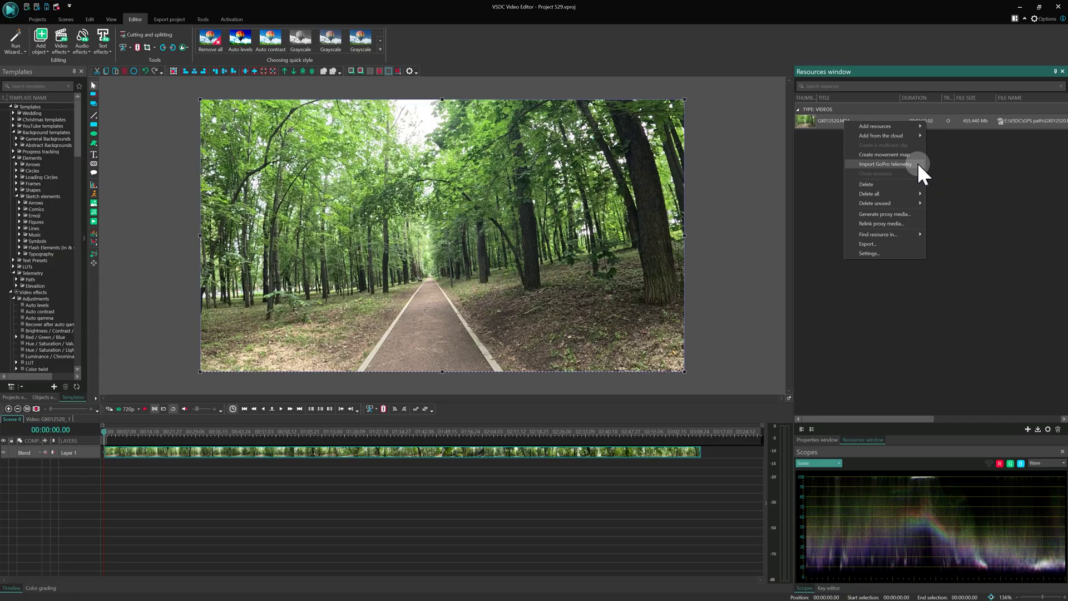
pyautogui.click(917, 163)
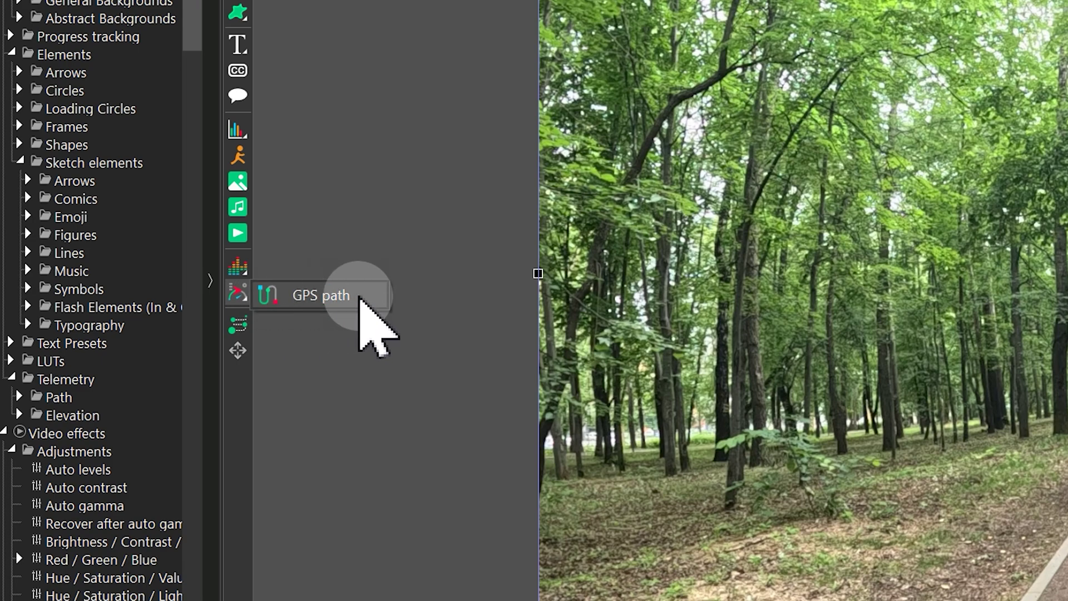
pyautogui.click(359, 297)
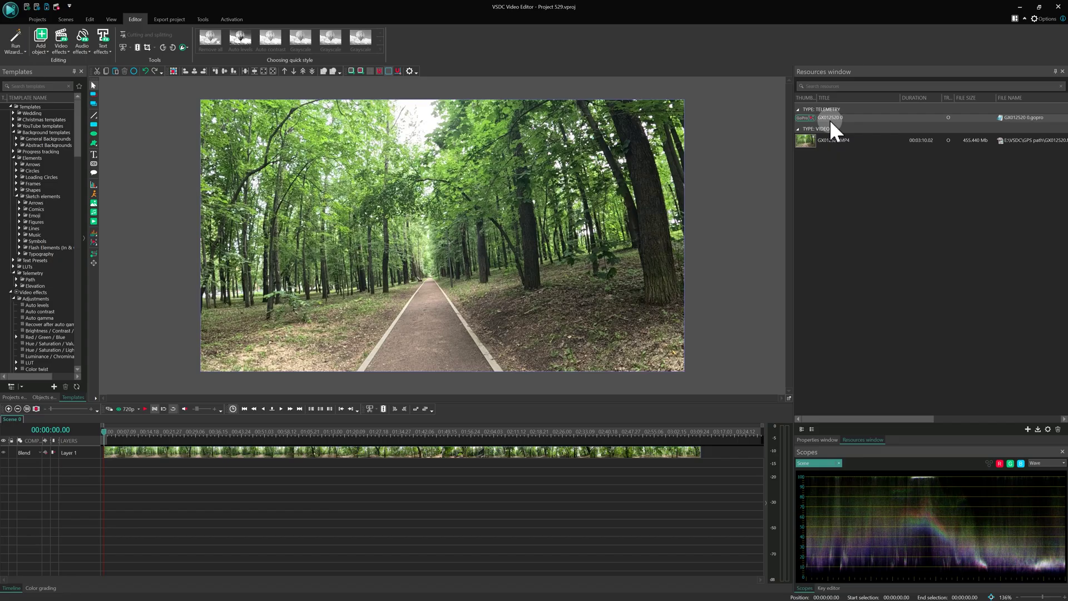
# Place the GX012520 0 telemetry on the timeline as a route path and shrink it into a left-side box.
pyautogui.moveTo(830, 120); pyautogui.dragTo(125, 450)
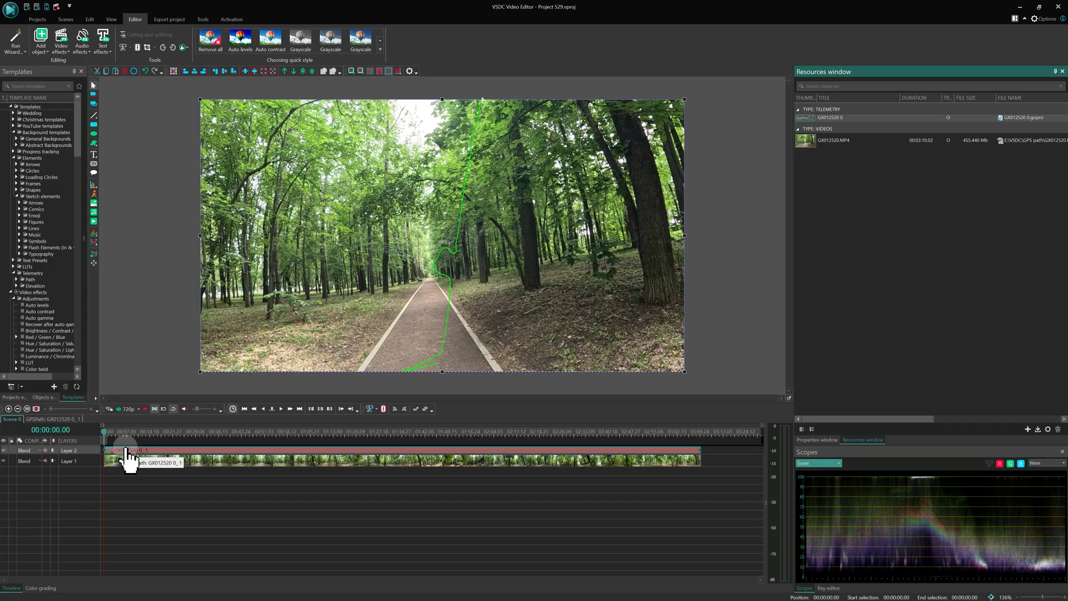
pyautogui.click(257, 468)
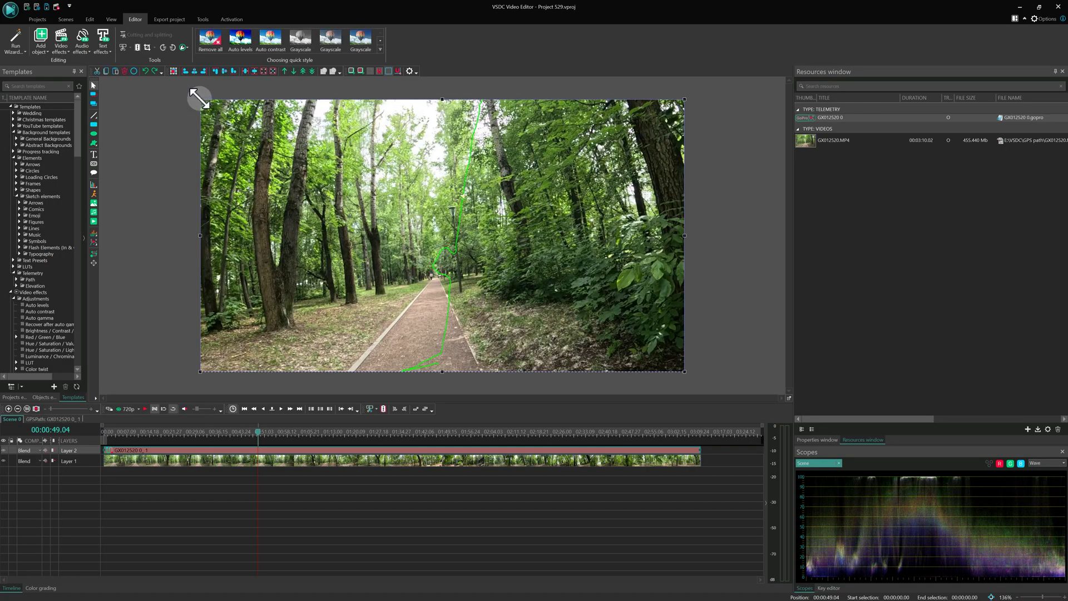
pyautogui.moveTo(199, 97); pyautogui.dragTo(413, 203)
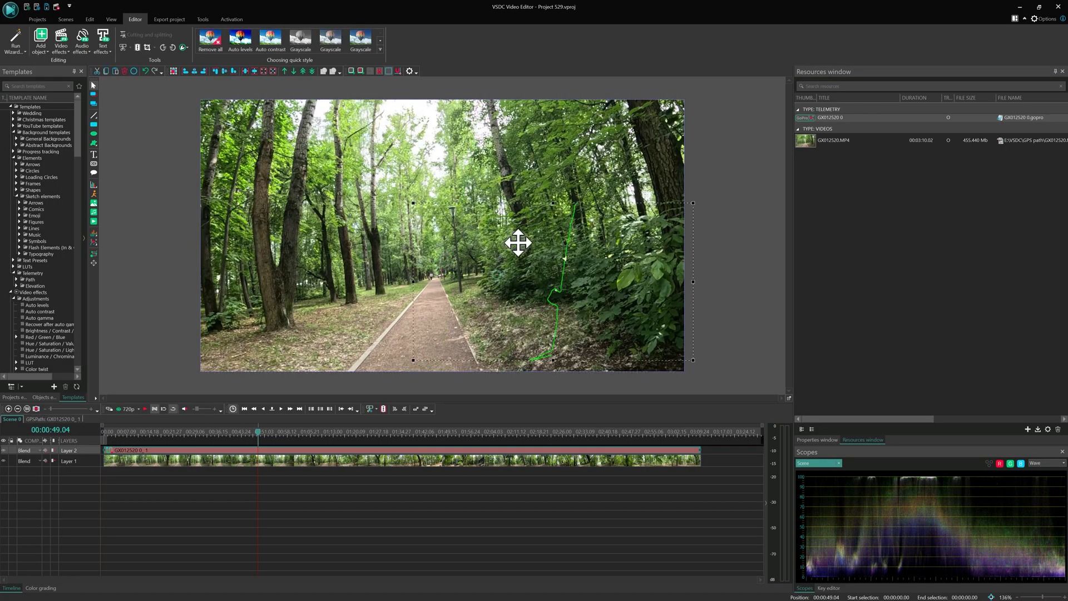
pyautogui.moveTo(518, 243); pyautogui.dragTo(569, 208)
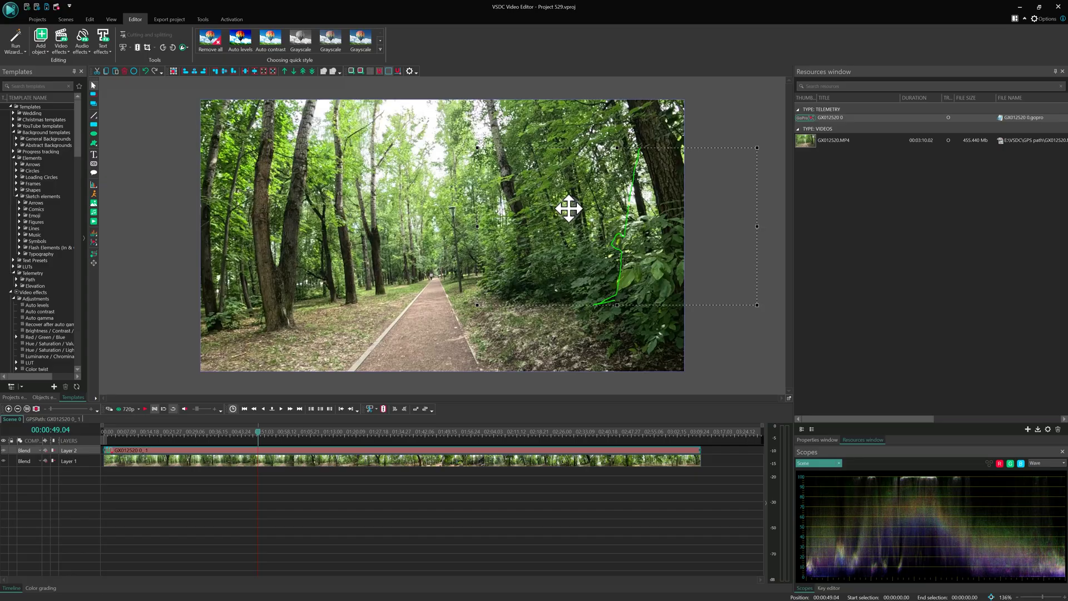
pyautogui.moveTo(472, 301); pyautogui.dragTo(218, 257)
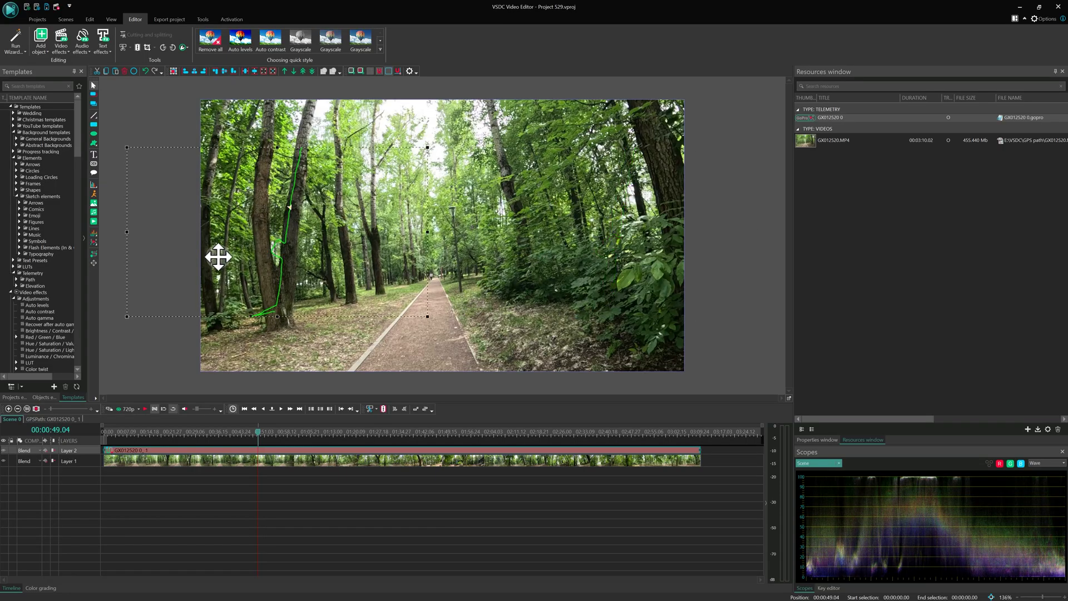
# Apply the Route Path 1 preset to the path with Stretch image turned off.
pyautogui.click(818, 440)
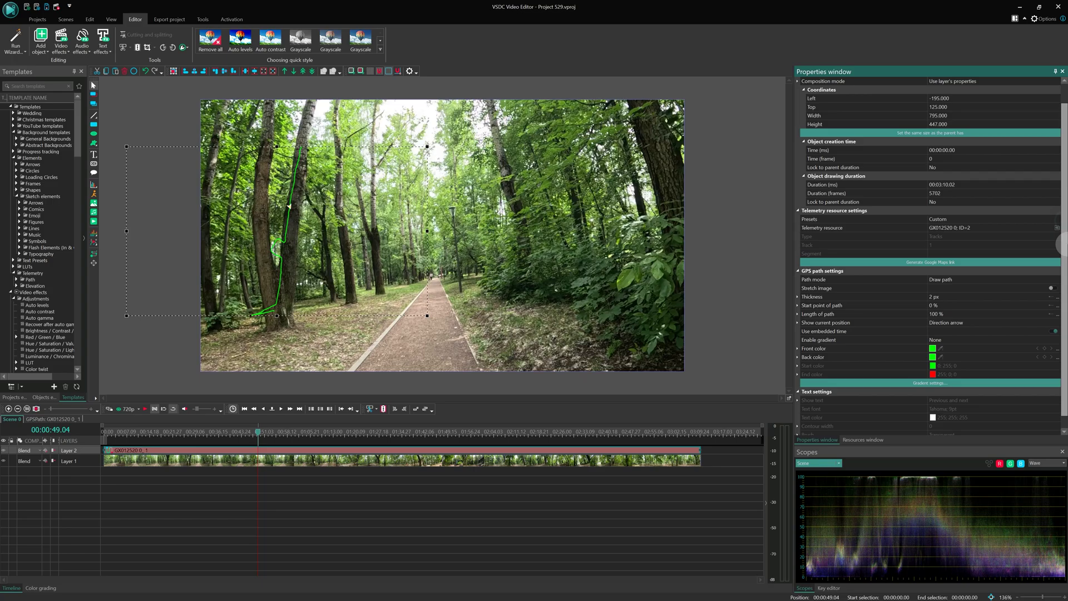
pyautogui.scroll(-2, 1018, 241)
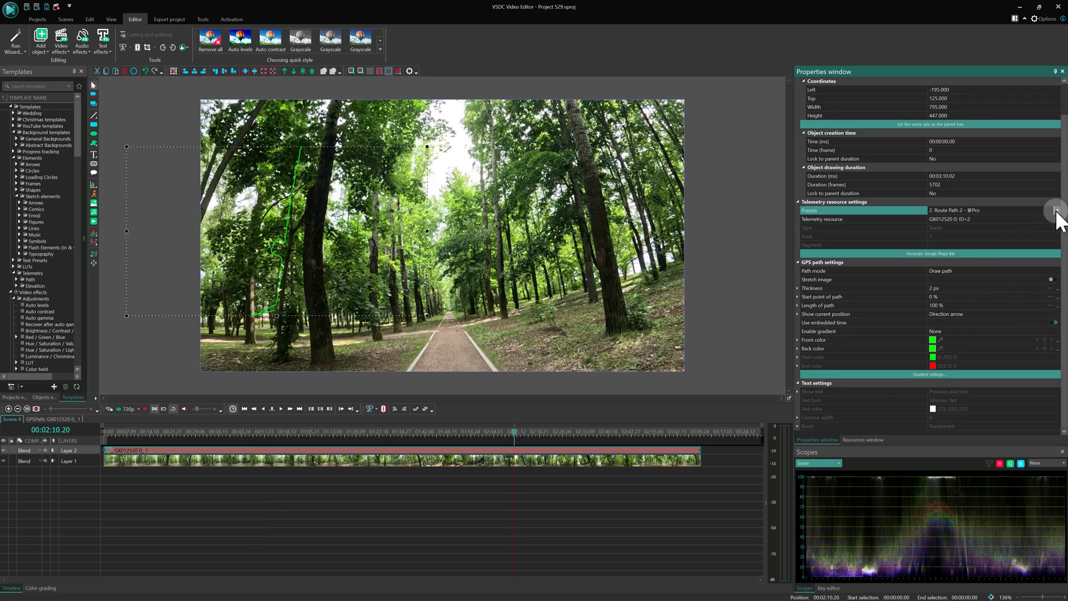
pyautogui.click(1057, 210)
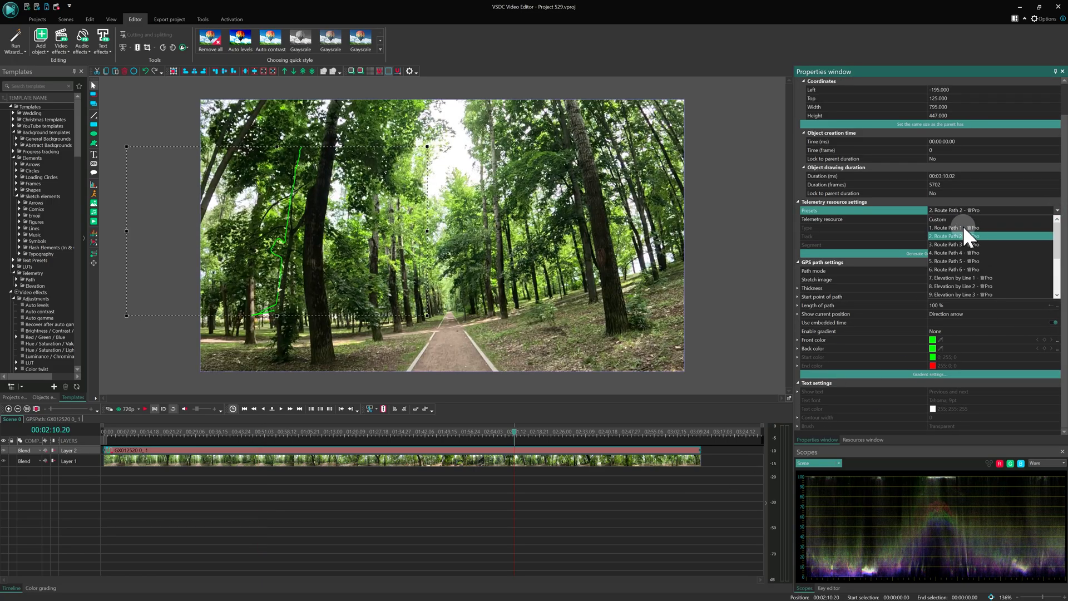
pyautogui.click(962, 227)
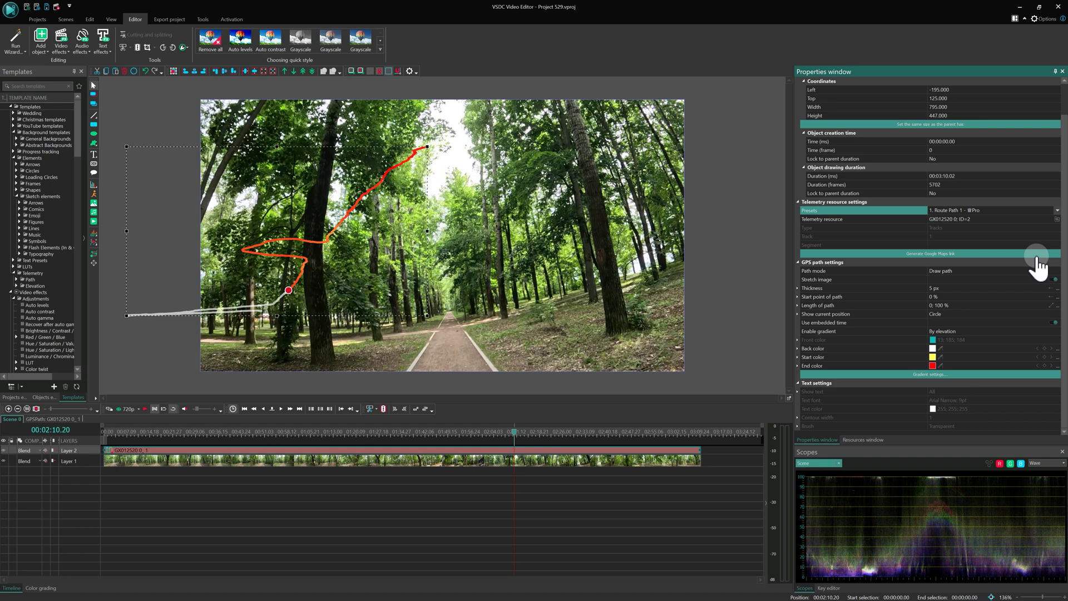
pyautogui.click(1053, 279)
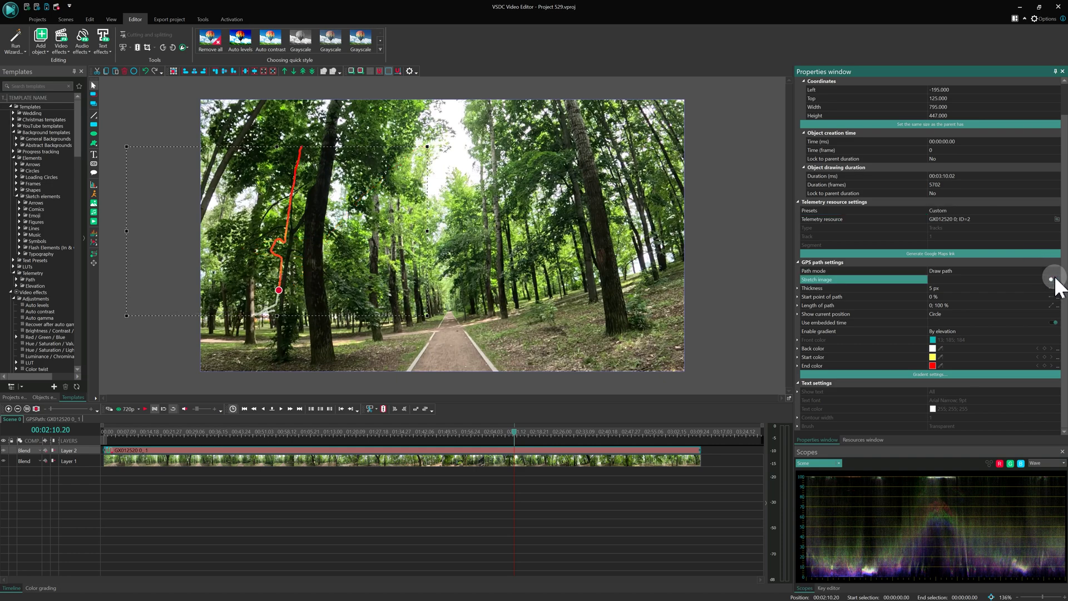
# Switch to the blue Route Path 2 preset, unstretched, and bring up the Google Maps link options.
pyautogui.click(1056, 210)
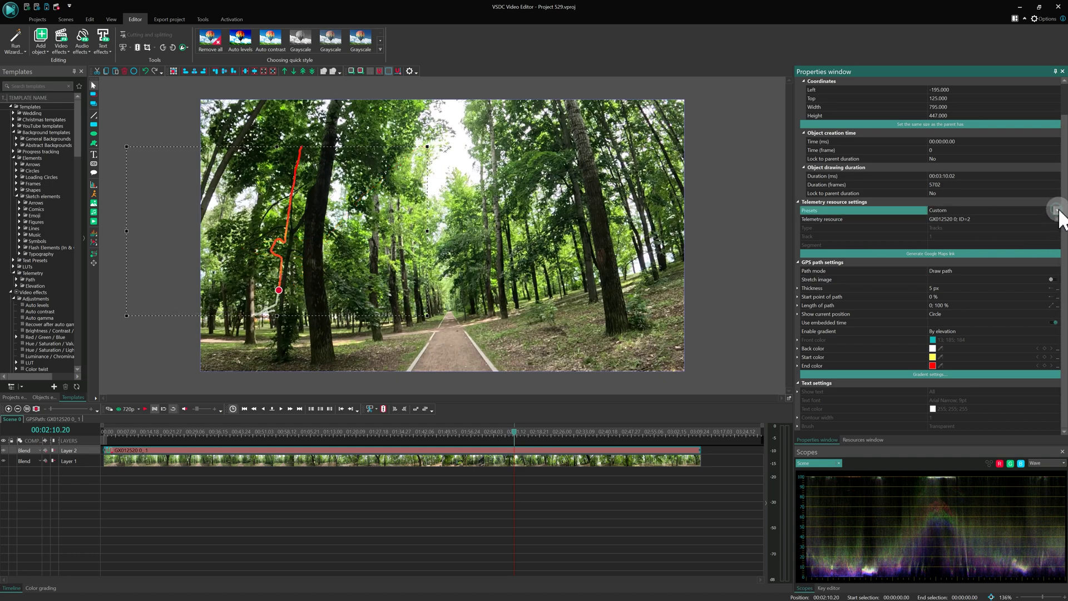
pyautogui.click(970, 234)
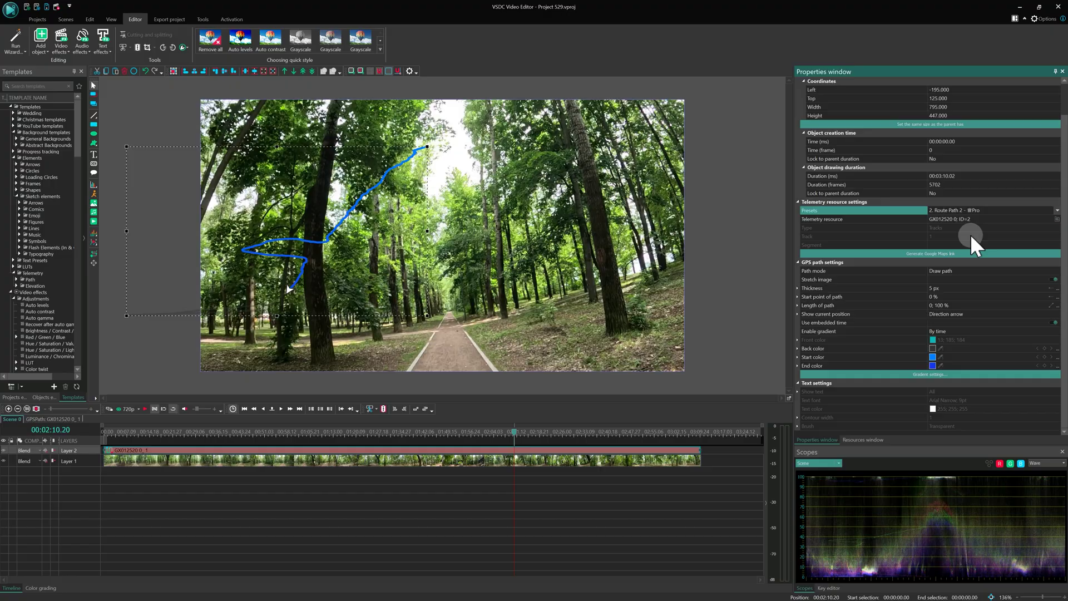
pyautogui.click(1053, 280)
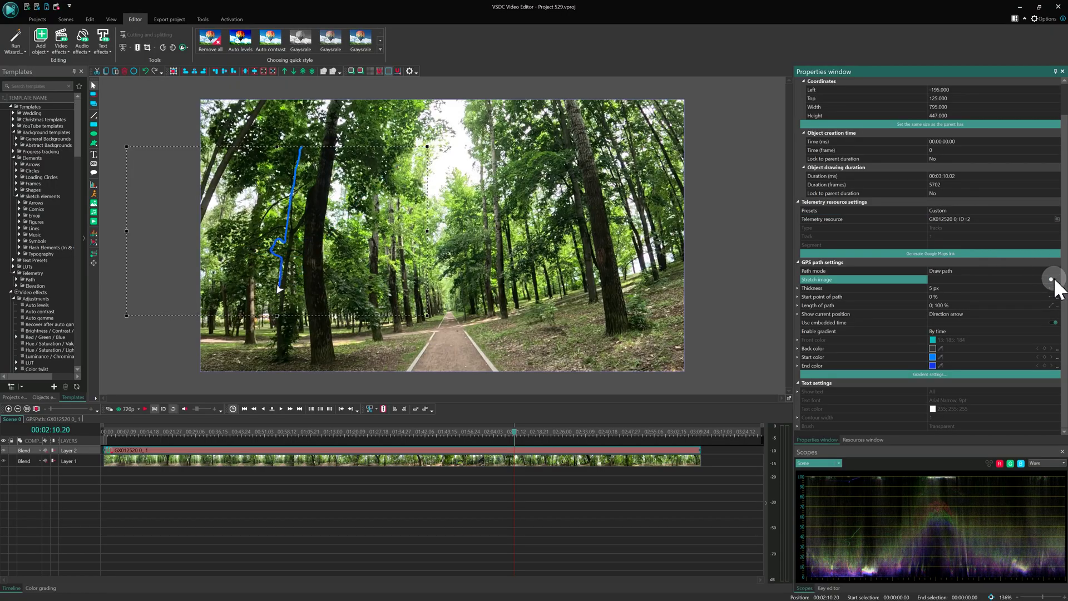
pyautogui.click(934, 254)
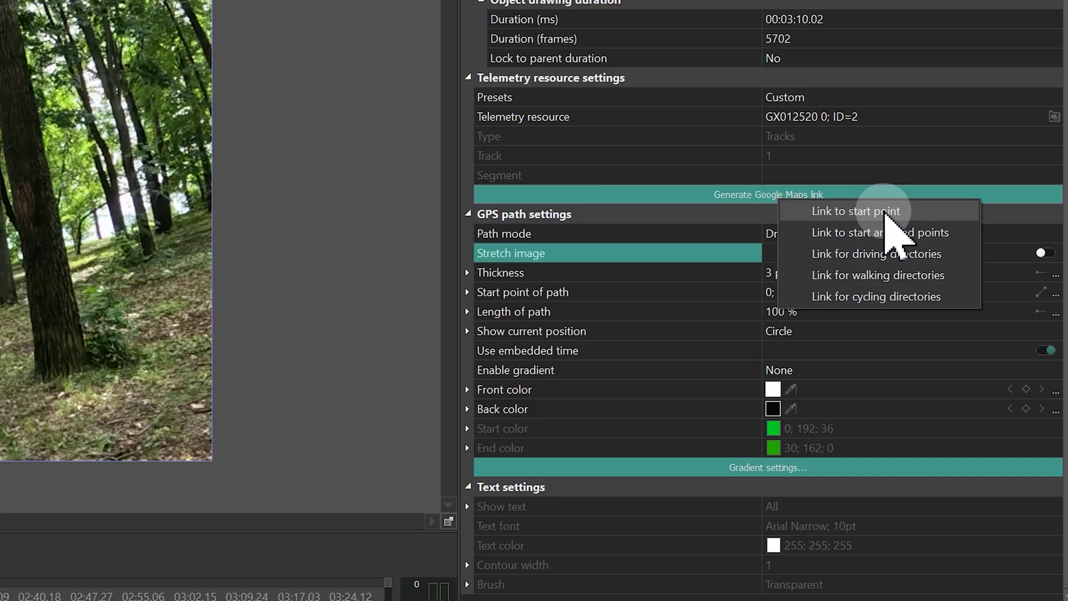
# Capture the Google Maps area covering the route and extend the map image clip to the timeline start.
pyautogui.click(926, 236)
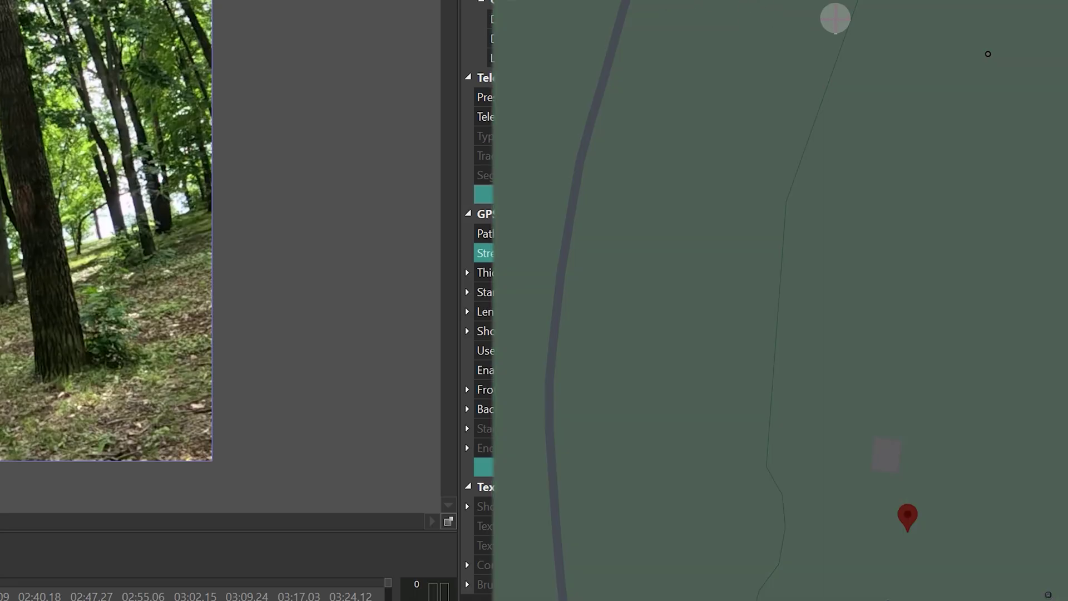
pyautogui.moveTo(822, 13); pyautogui.dragTo(1047, 519)
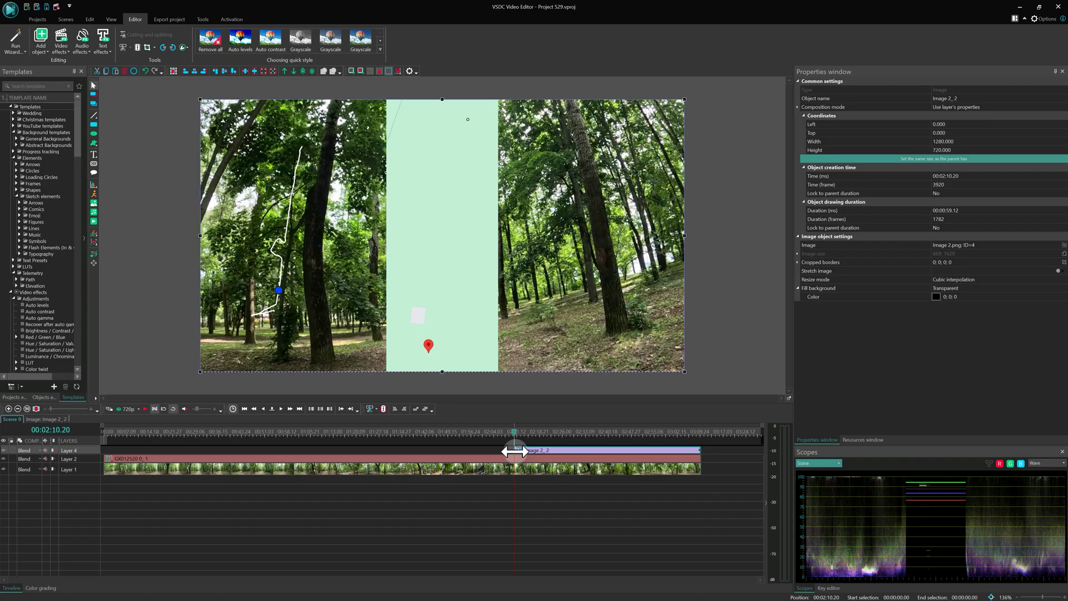
pyautogui.moveTo(513, 446)
pyautogui.mouseDown()
pyautogui.moveTo(100, 442)
pyautogui.moveTo(79, 470)
pyautogui.mouseUp()
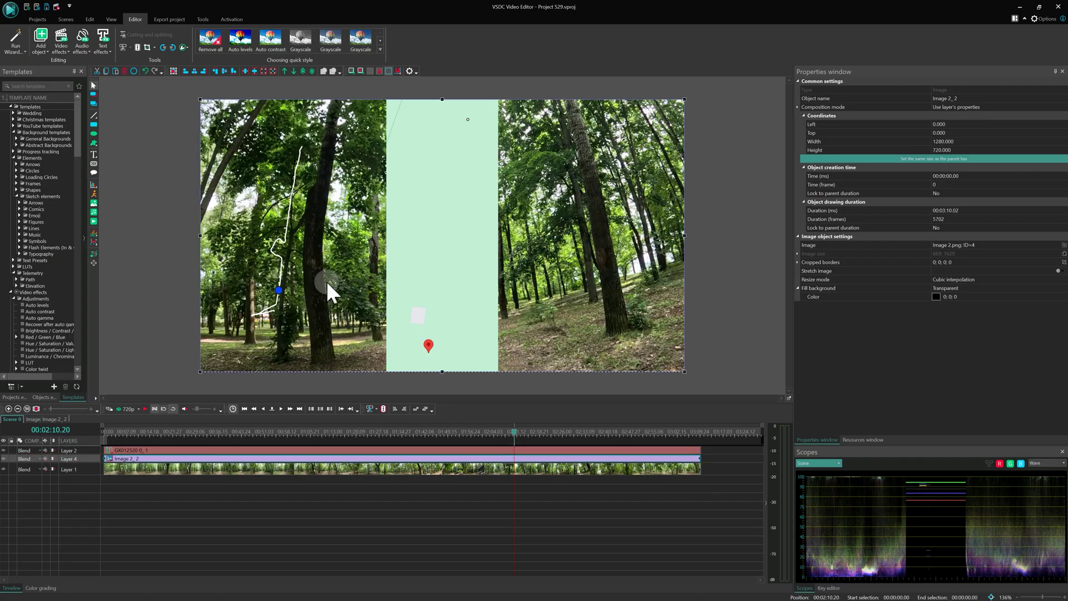
# Move the green map image left and shrink it into an inset of about 785×498.
pyautogui.moveTo(438, 198)
pyautogui.mouseDown()
pyautogui.moveTo(299, 193)
pyautogui.moveTo(269, 164)
pyautogui.mouseUp()
pyautogui.moveTo(62, 344); pyautogui.dragTo(135, 323)
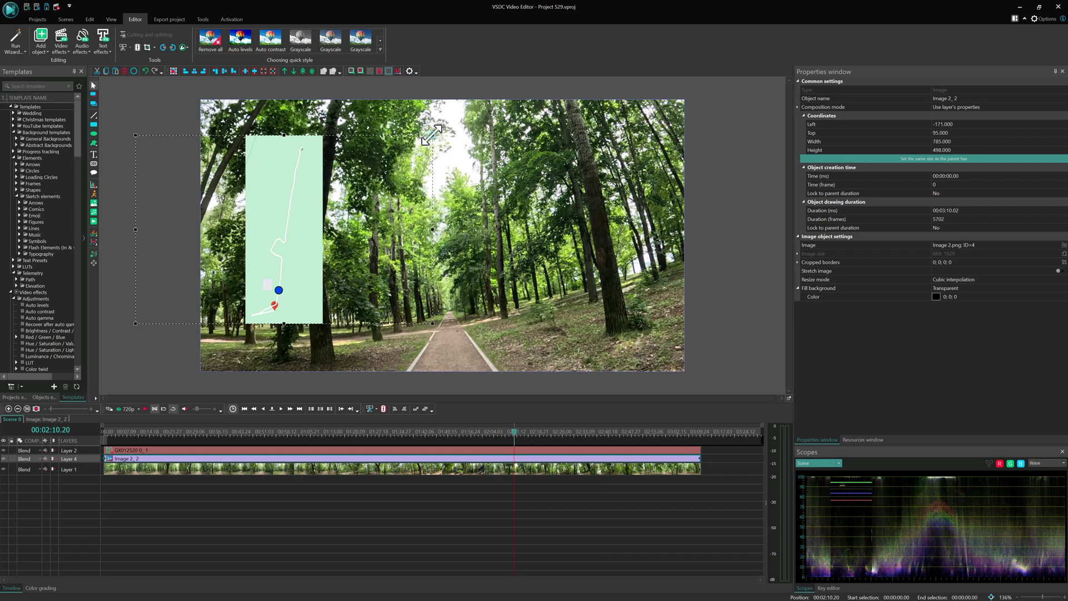
pyautogui.moveTo(433, 134); pyautogui.dragTo(430, 130)
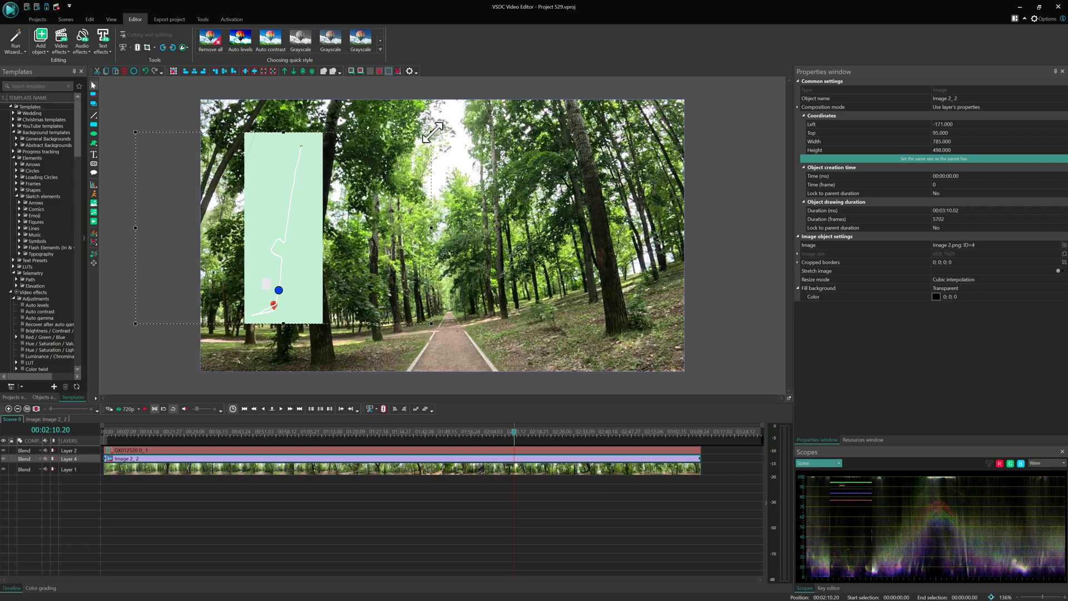
# Apply the Route Path 1 preset to the GPSPath object with Stretch image off.
pyautogui.click(433, 131)
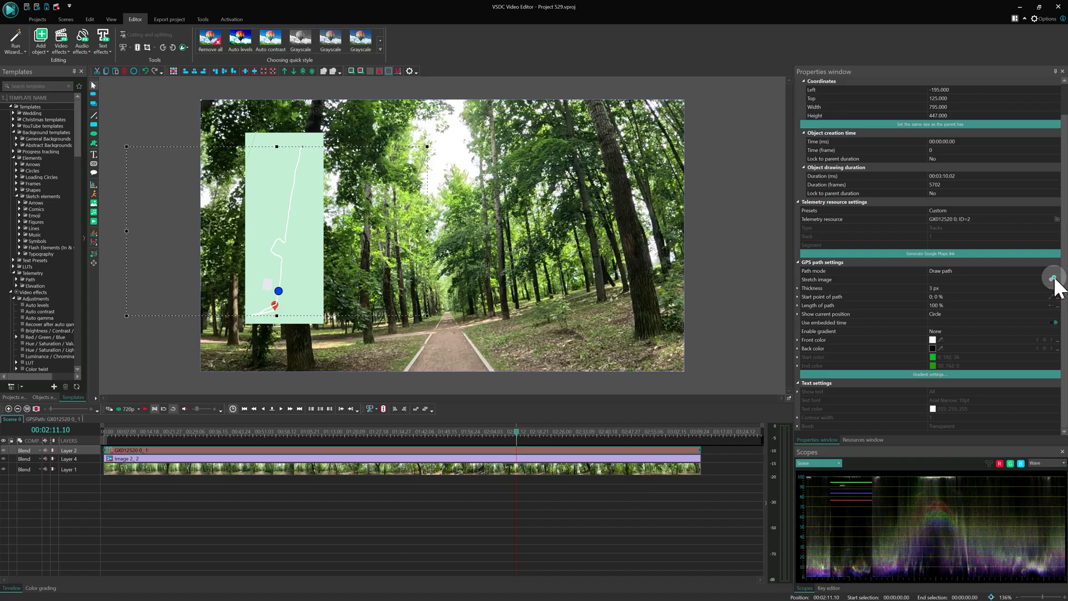
pyautogui.click(1053, 278)
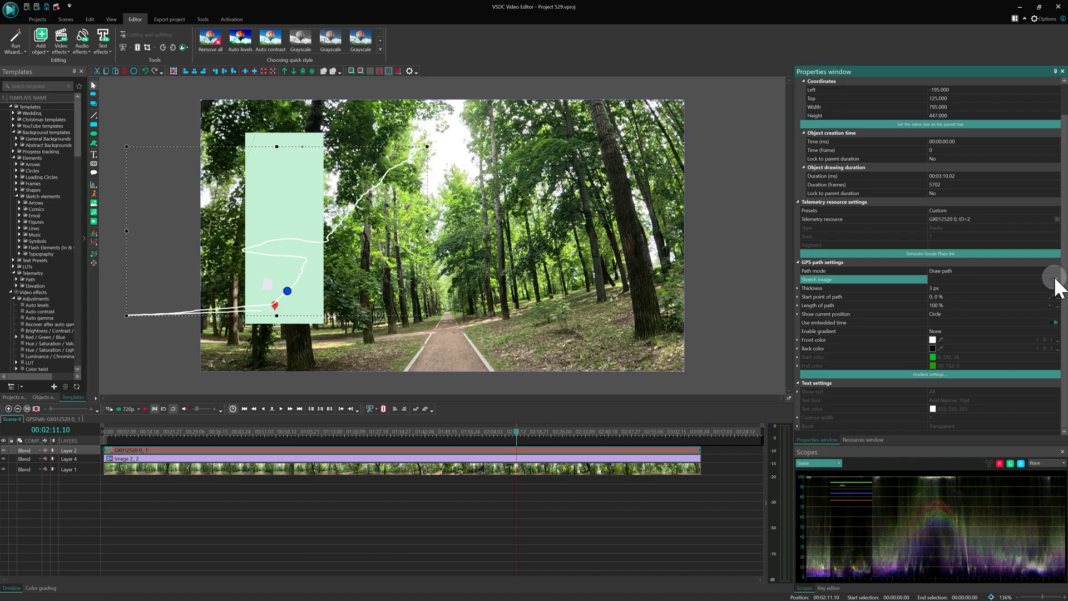
pyautogui.click(1054, 210)
pyautogui.click(990, 226)
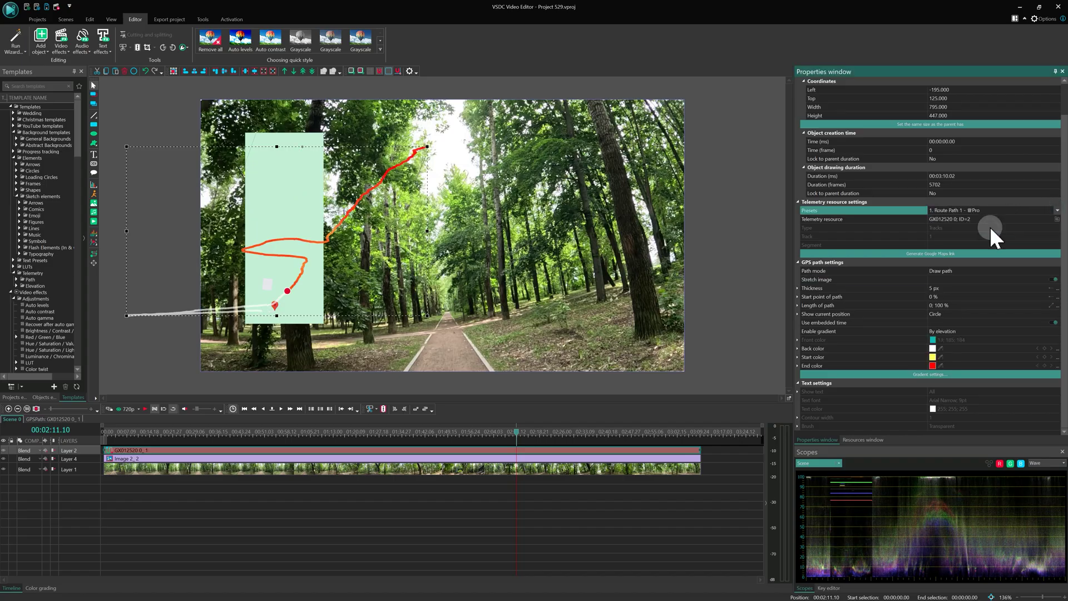
pyautogui.click(1051, 281)
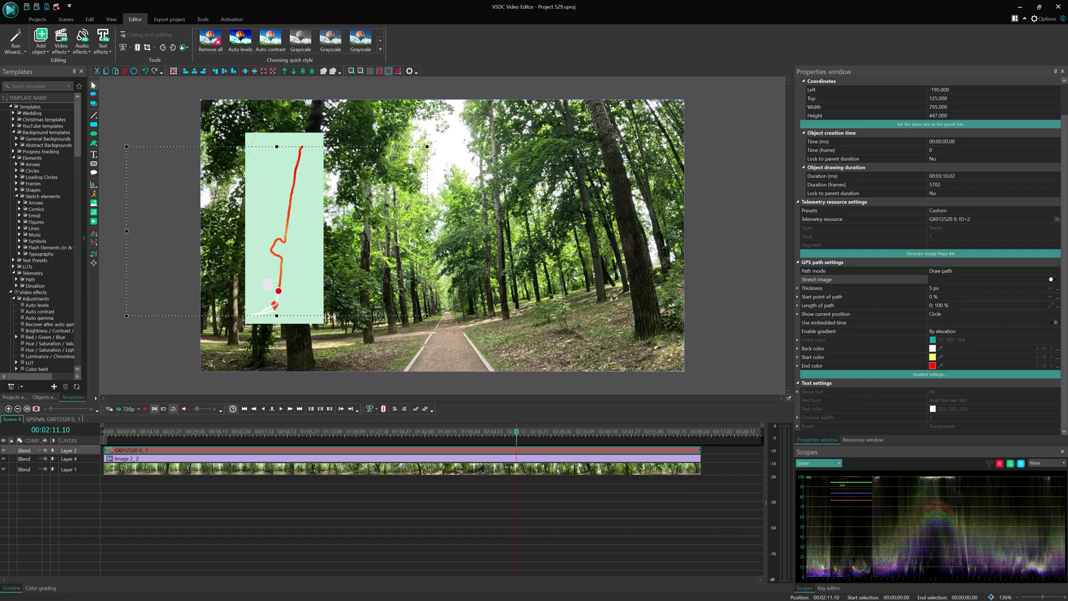
# Try the Elevation line and Elevation fill path modes, then return to Draw path.
pyautogui.click(1055, 271)
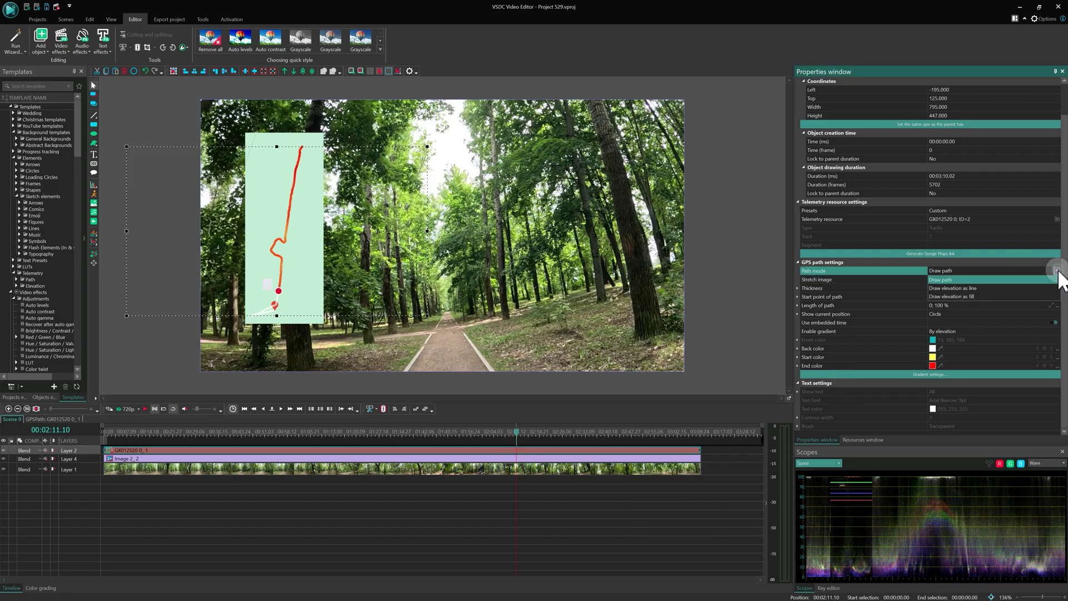
pyautogui.click(970, 288)
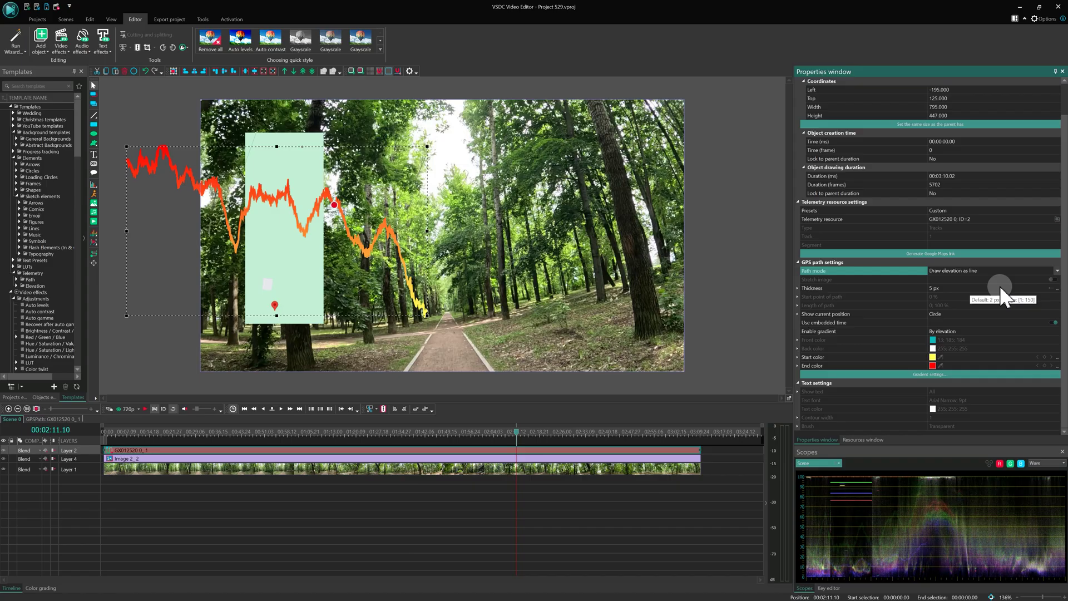
pyautogui.click(1057, 270)
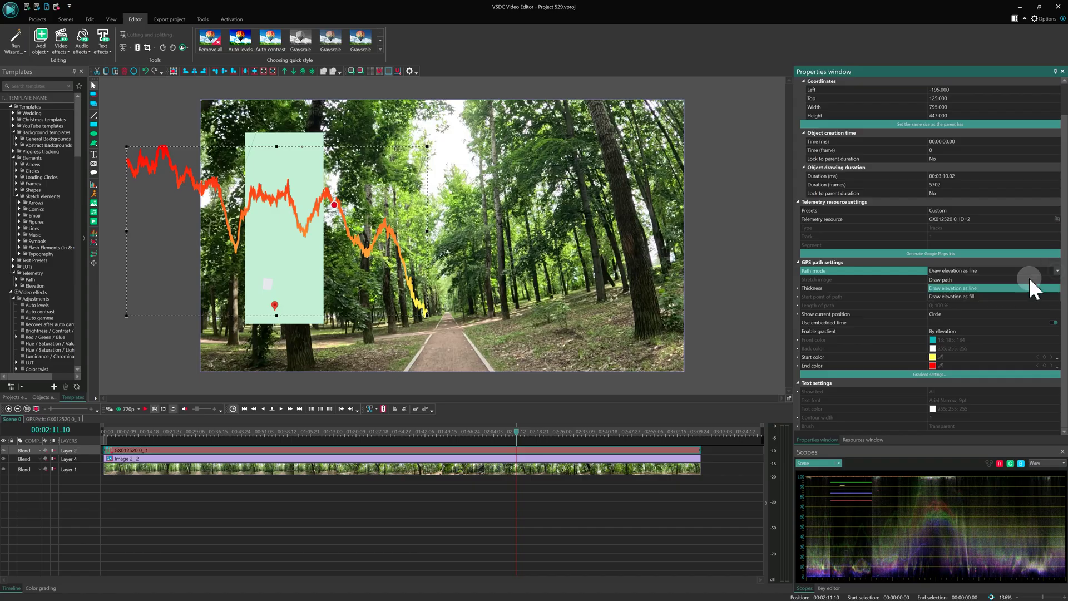
pyautogui.click(976, 297)
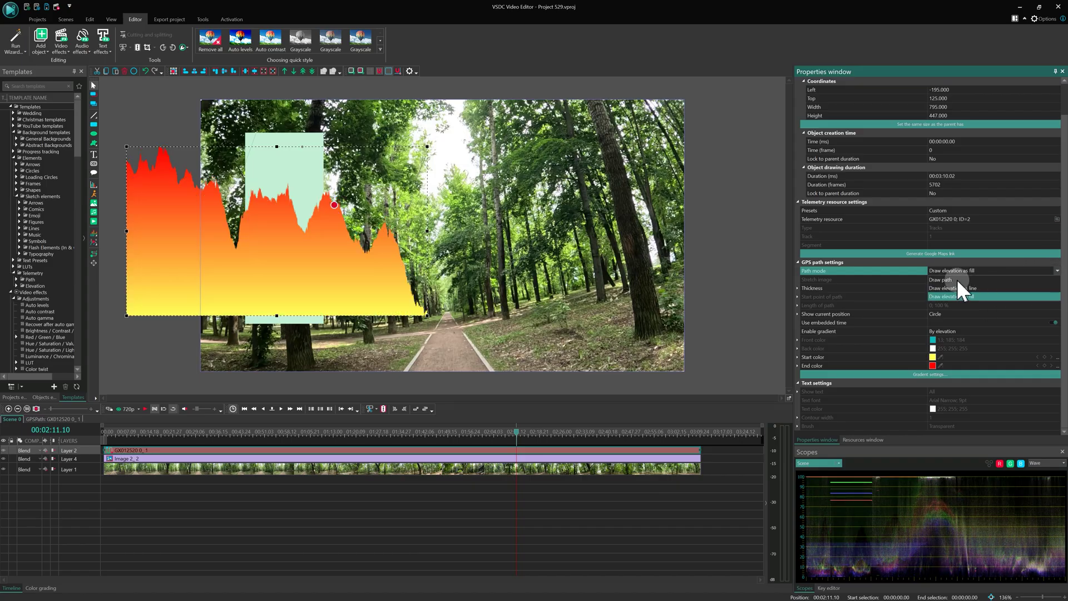
pyautogui.click(957, 278)
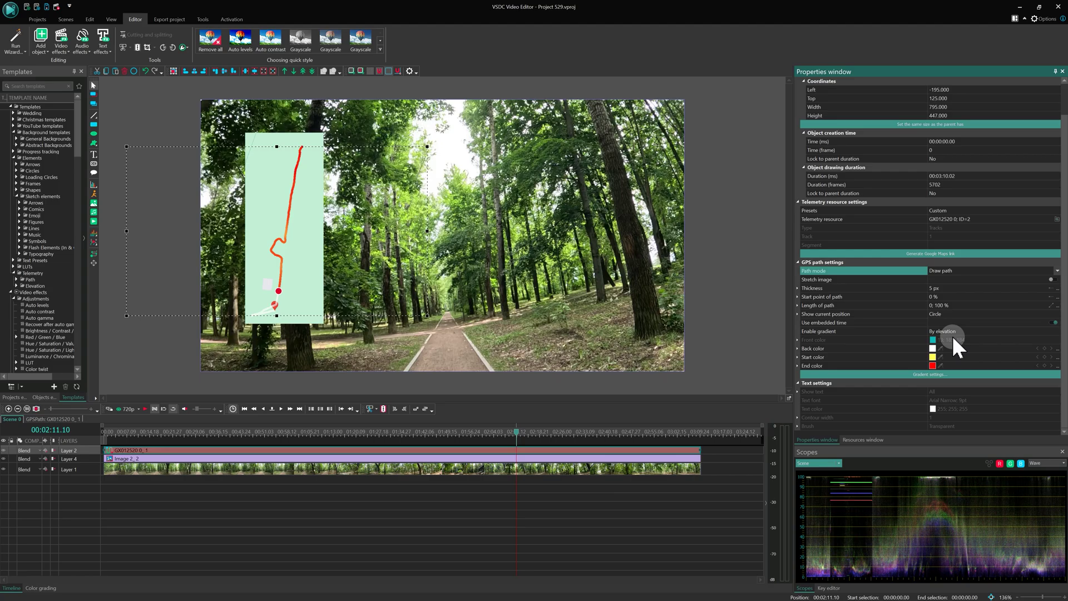
# Set the route line thickness to 3 px.
pyautogui.click(898, 286)
pyautogui.write('2')
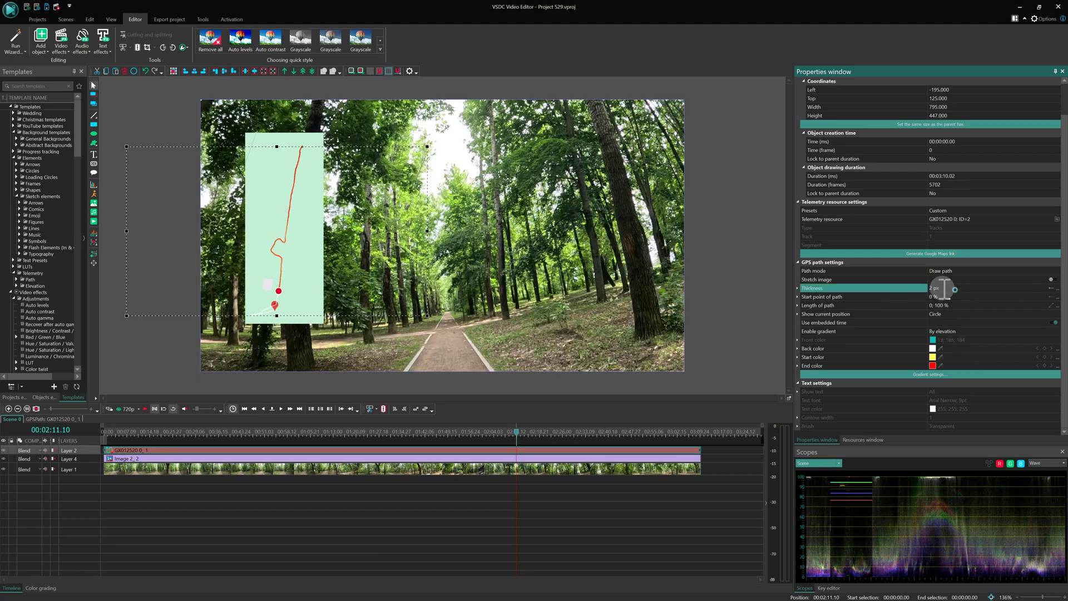
pyautogui.click(981, 304)
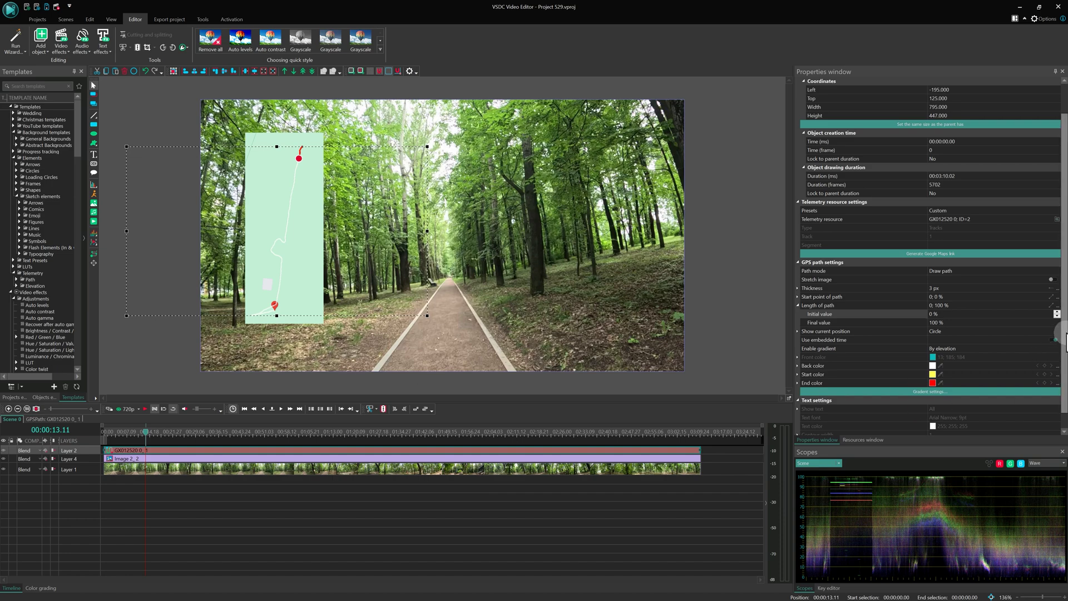
pyautogui.scroll(-1, 1043, 342)
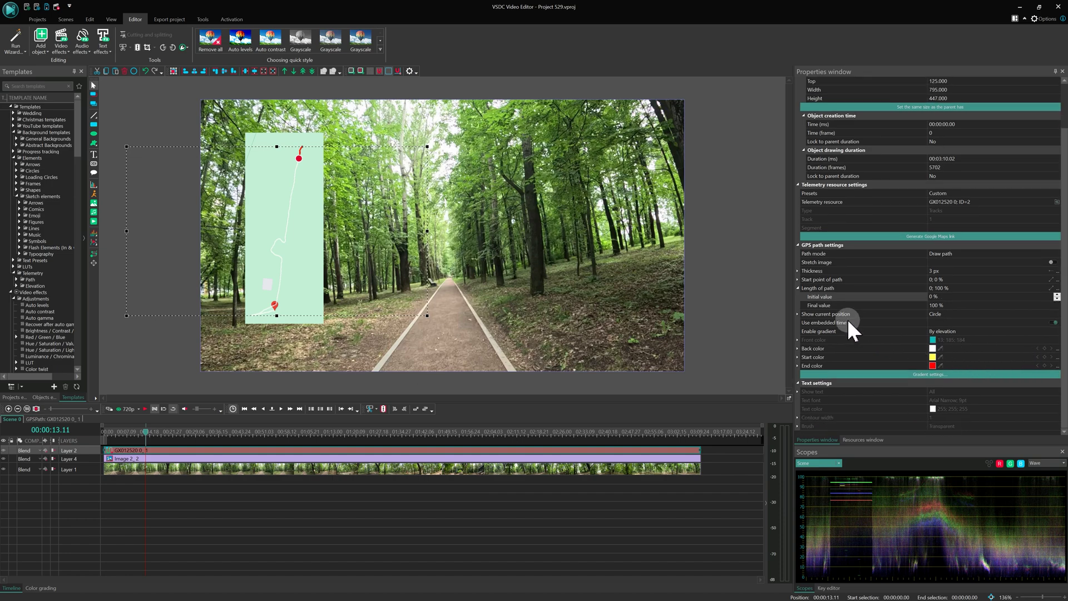
pyautogui.click(1000, 312)
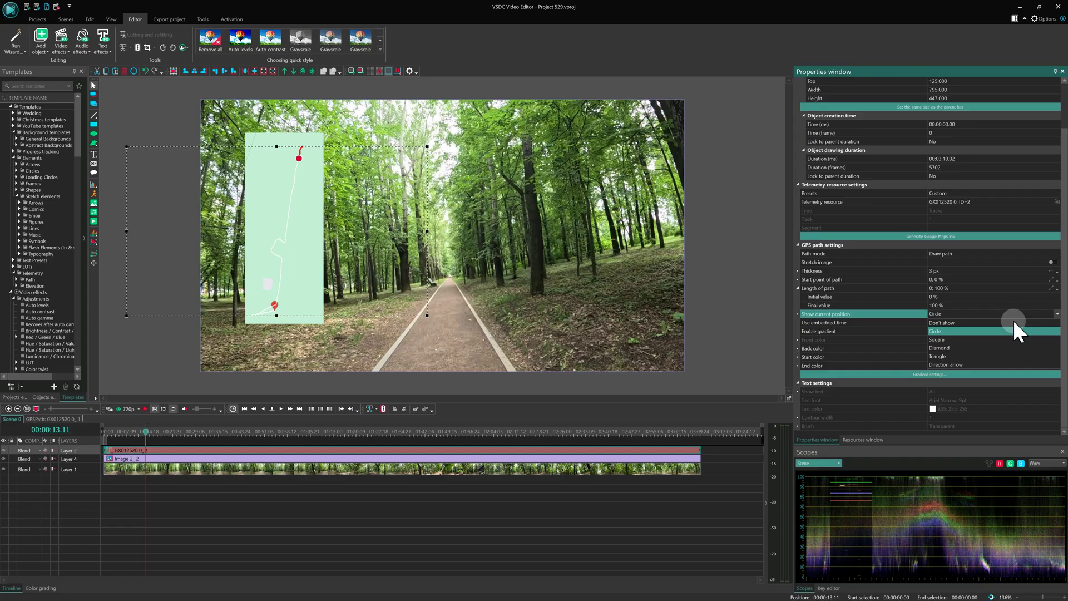
# Show the current position as a Diamond marker sized 36 px.
pyautogui.click(943, 339)
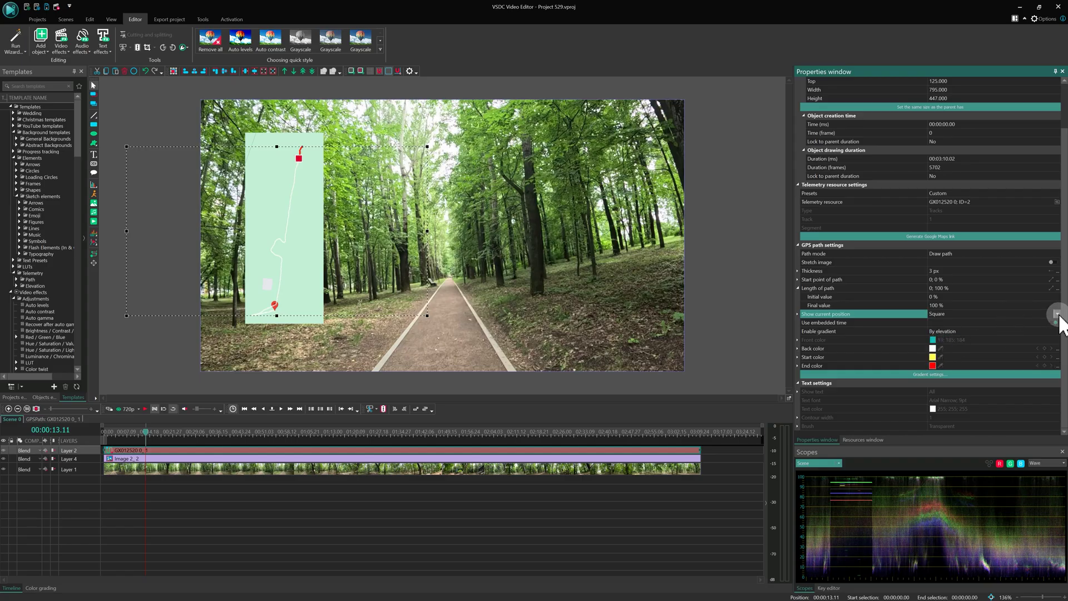
pyautogui.click(1056, 313)
pyautogui.click(946, 347)
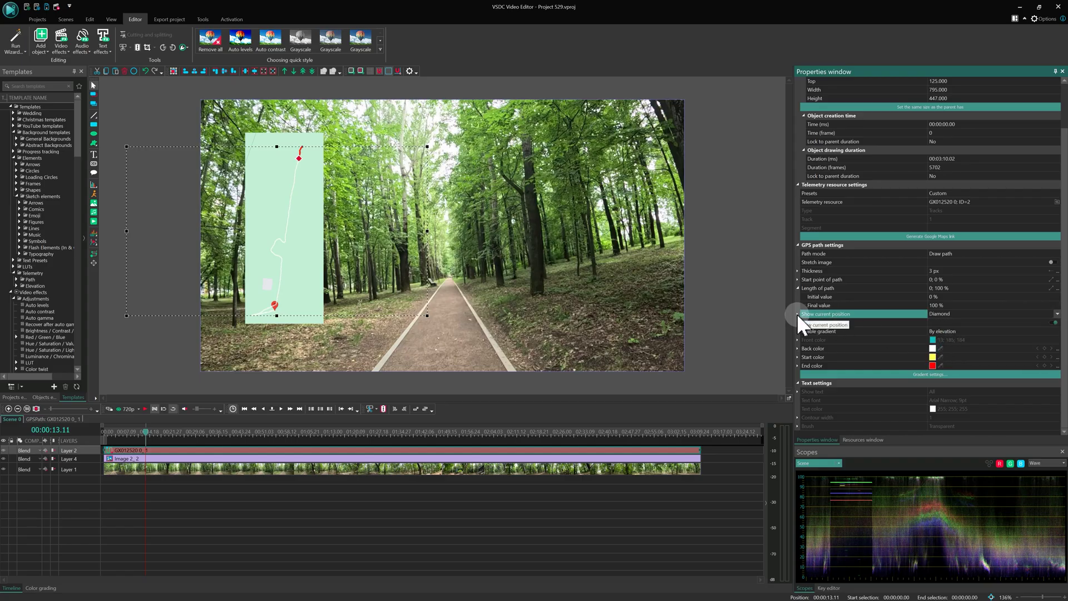
pyautogui.click(797, 313)
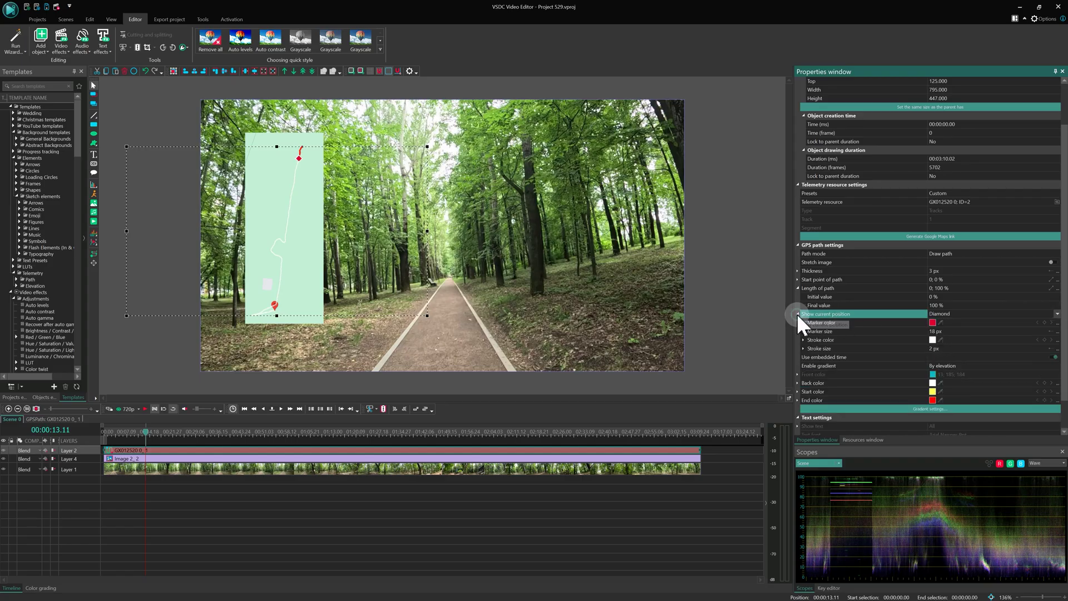
pyautogui.click(942, 331)
pyautogui.press('Return')
# Colour the position marker yellow with a black stroke.
pyautogui.click(932, 322)
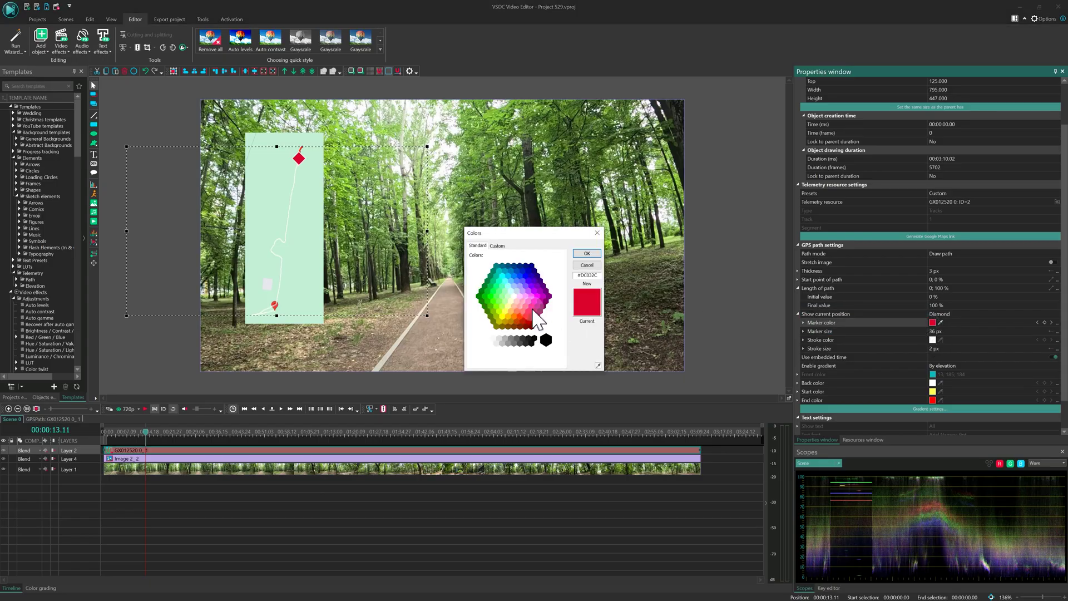
pyautogui.click(504, 320)
pyautogui.click(587, 253)
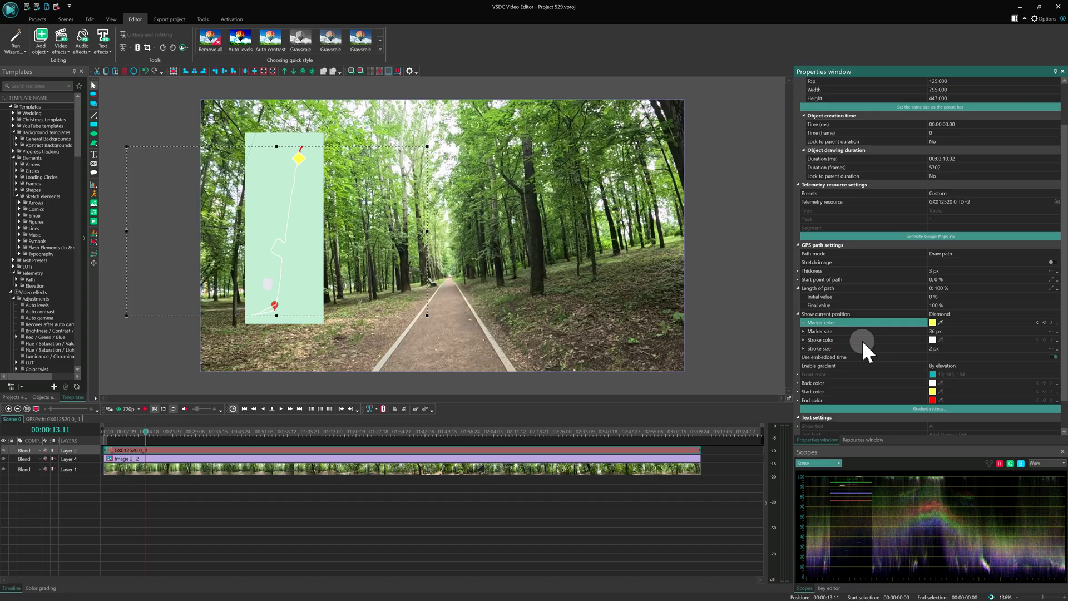
pyautogui.click(933, 340)
pyautogui.click(531, 344)
pyautogui.click(587, 256)
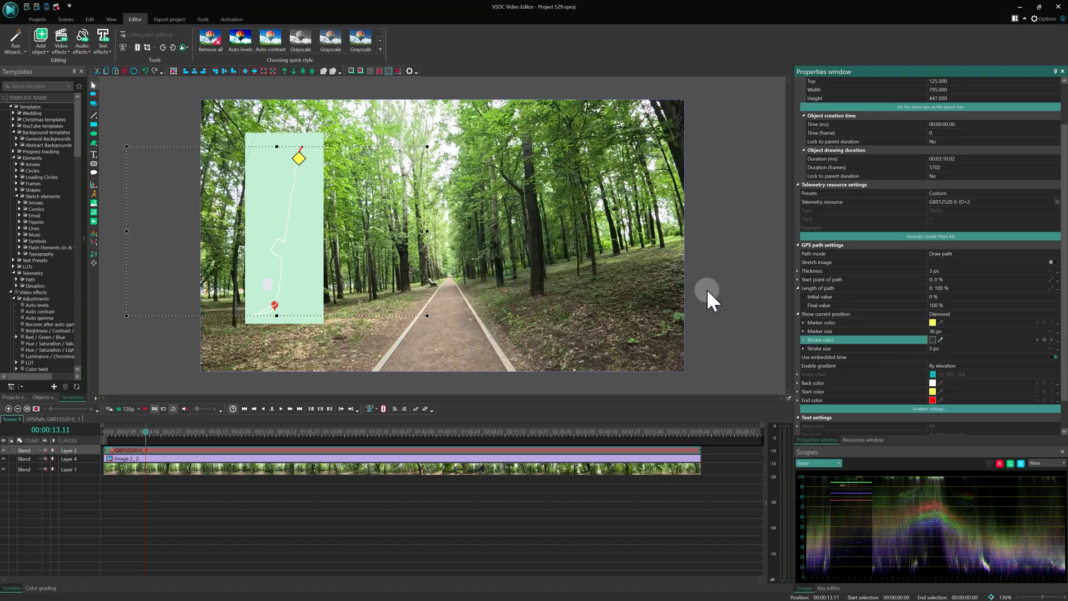
pyautogui.scroll(-1, 872, 376)
# Turn off the route's colour gradient and set its front colour to blue.
pyautogui.click(1055, 331)
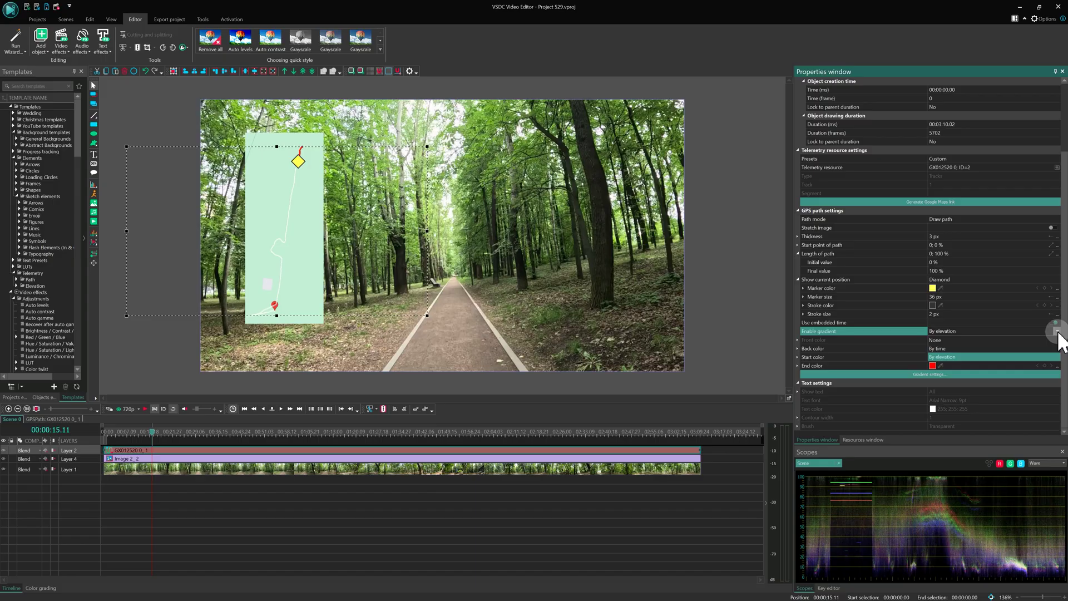
pyautogui.click(945, 340)
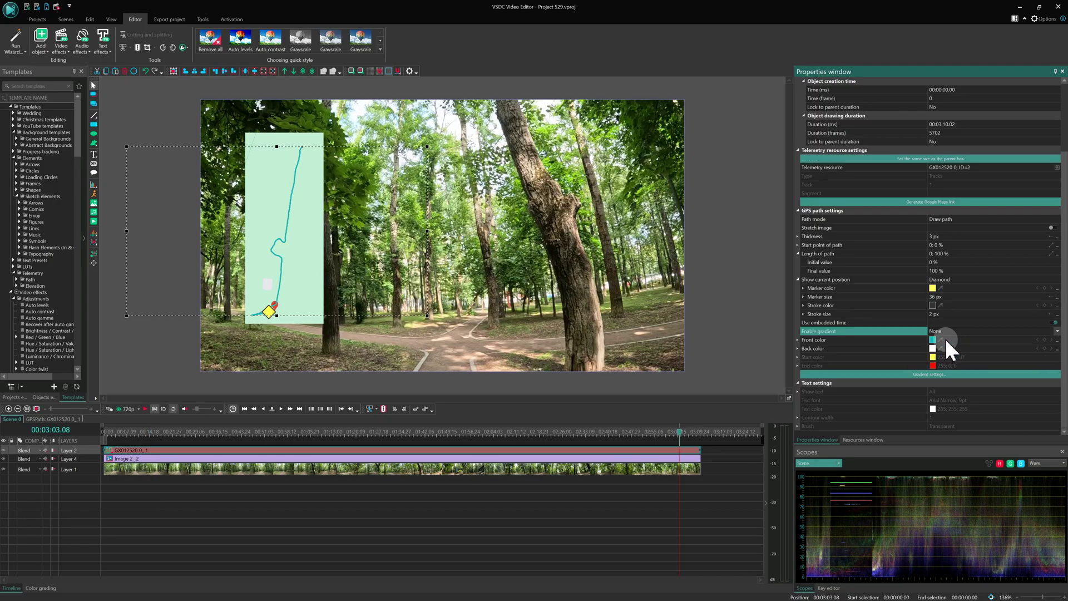
pyautogui.click(935, 341)
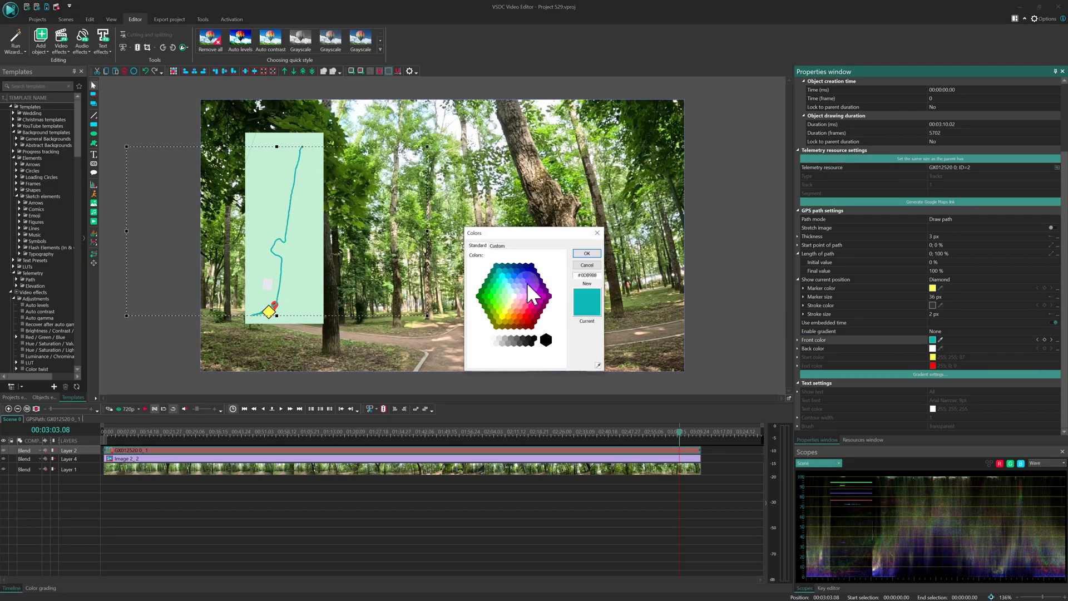
pyautogui.click(522, 270)
pyautogui.click(582, 254)
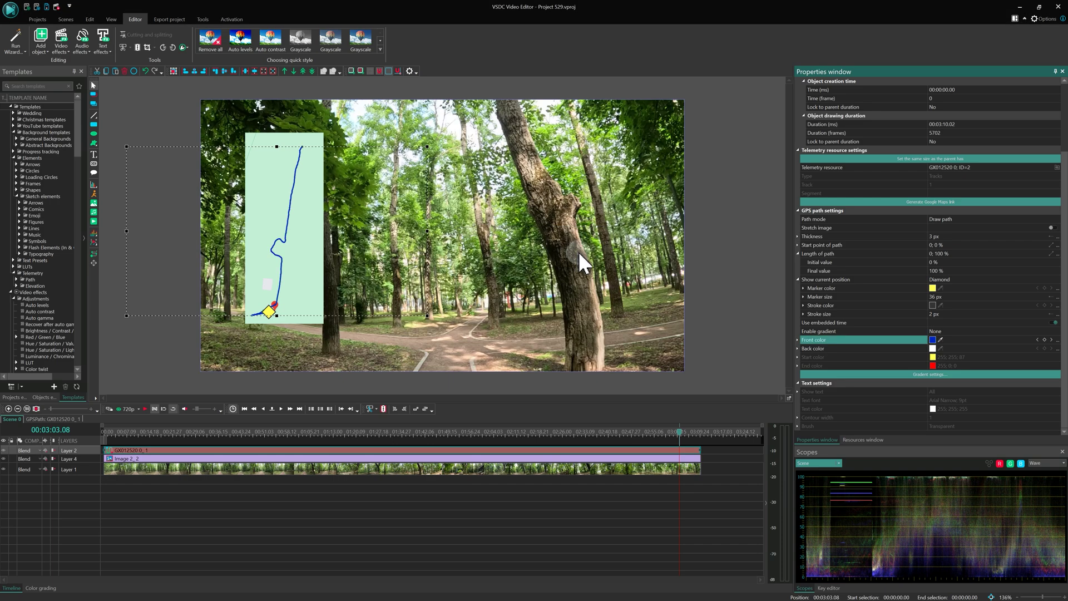
# Set the route's back colour to black and expand the colour's detailed values.
pyautogui.click(415, 436)
pyautogui.click(932, 349)
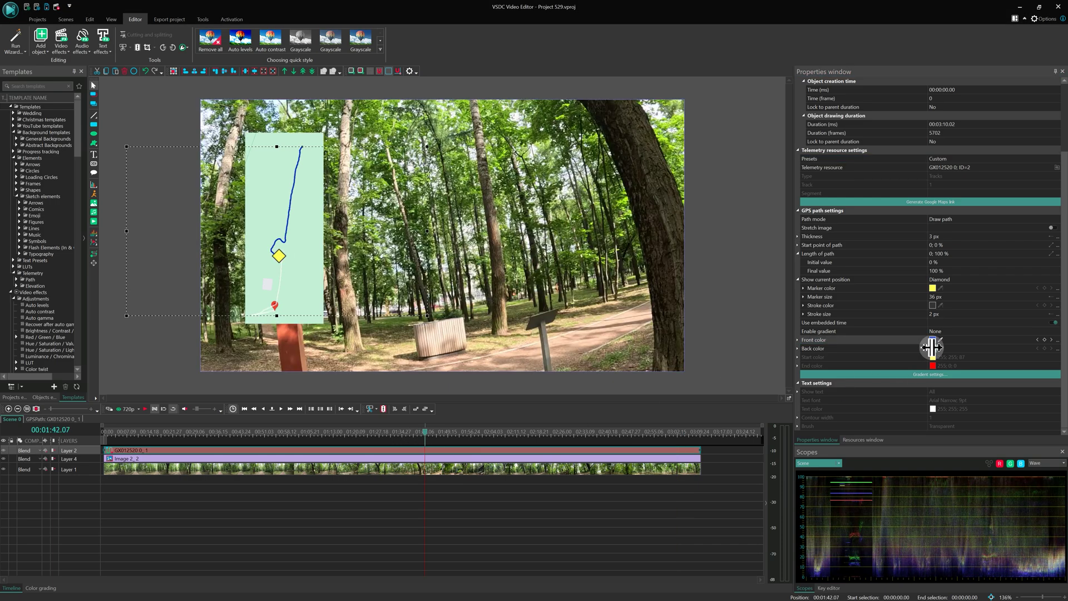
pyautogui.click(538, 339)
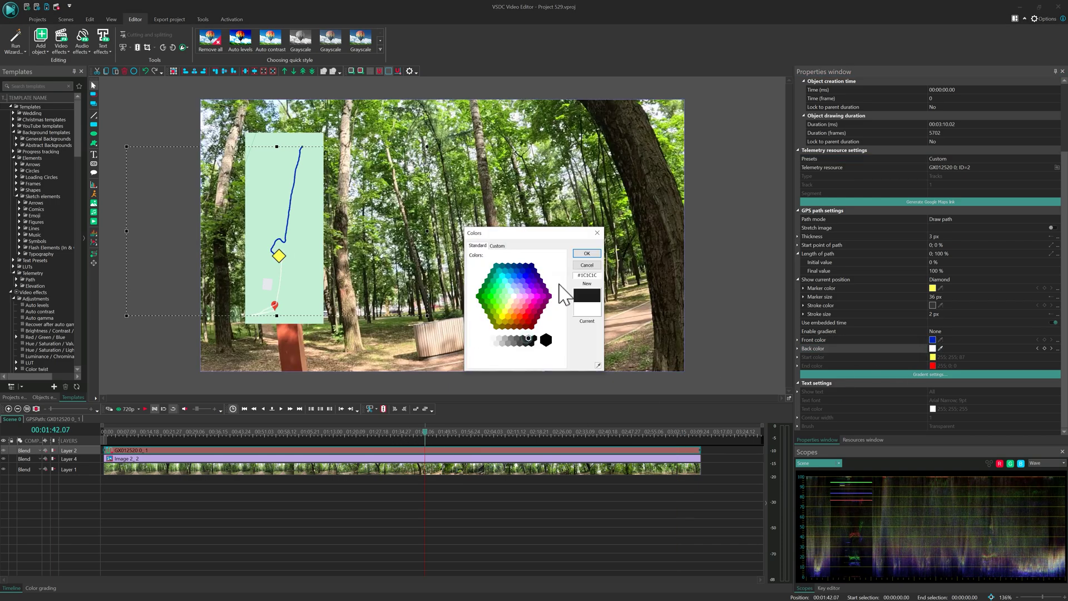
pyautogui.click(587, 254)
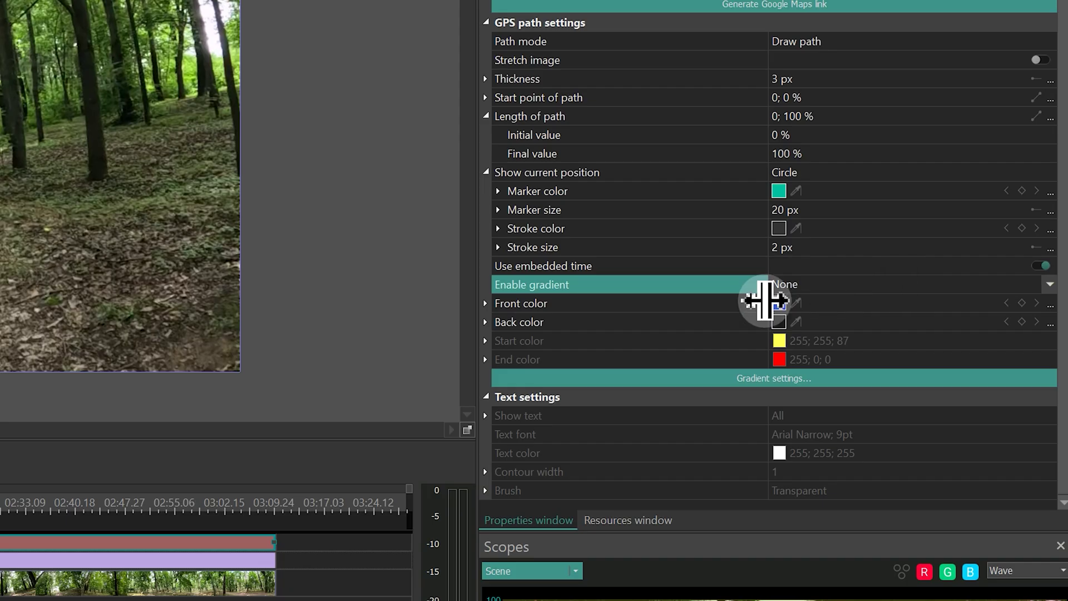
pyautogui.click(482, 302)
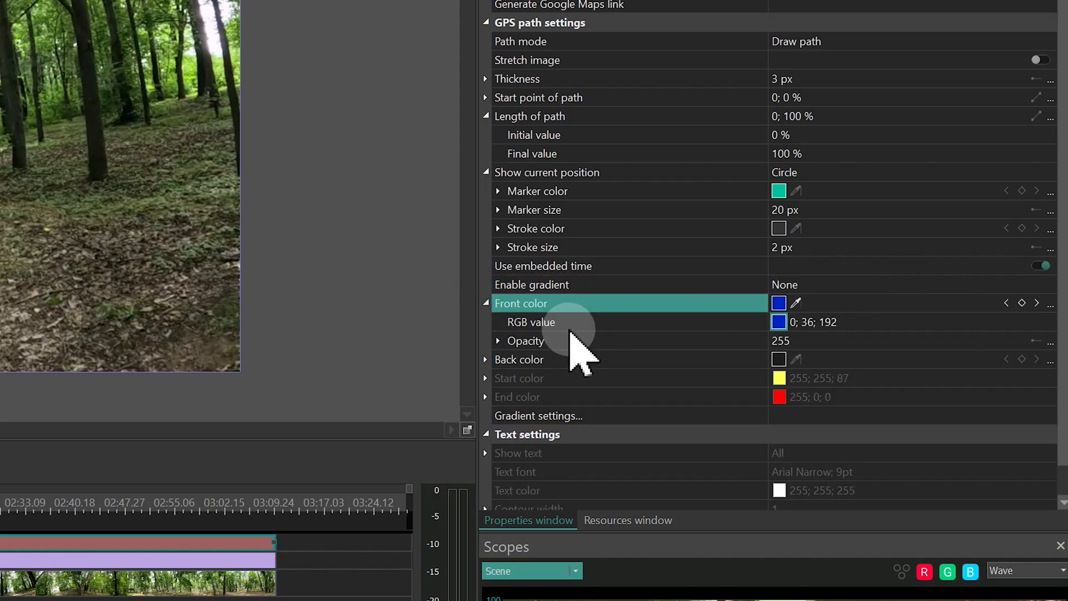
pyautogui.click(485, 359)
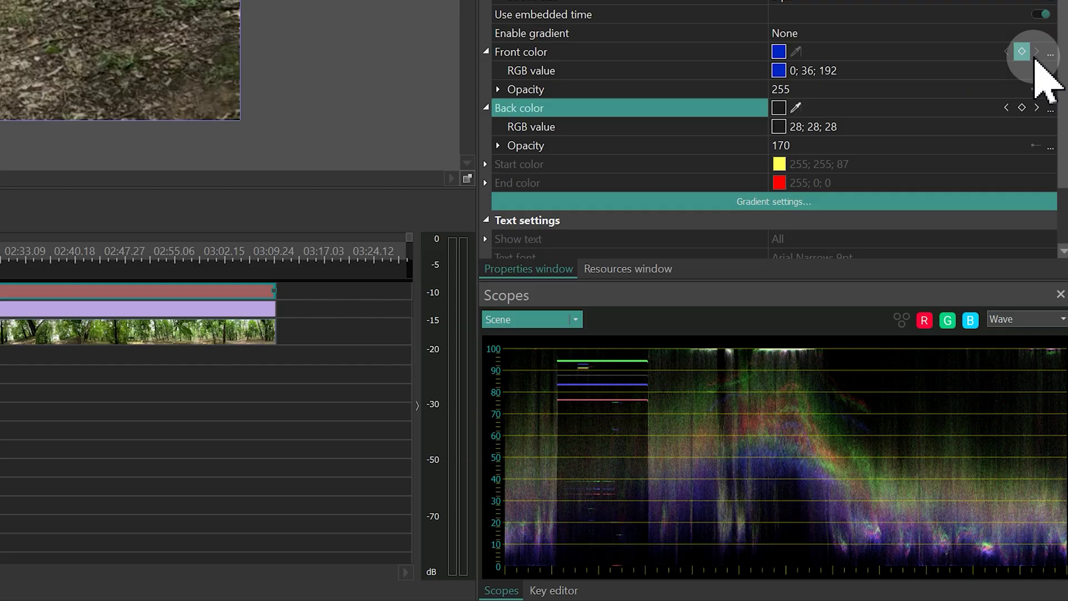
# Add Front color Opacity keyframes in the Key editor, fading from 6 to 255.
pyautogui.click(1021, 51)
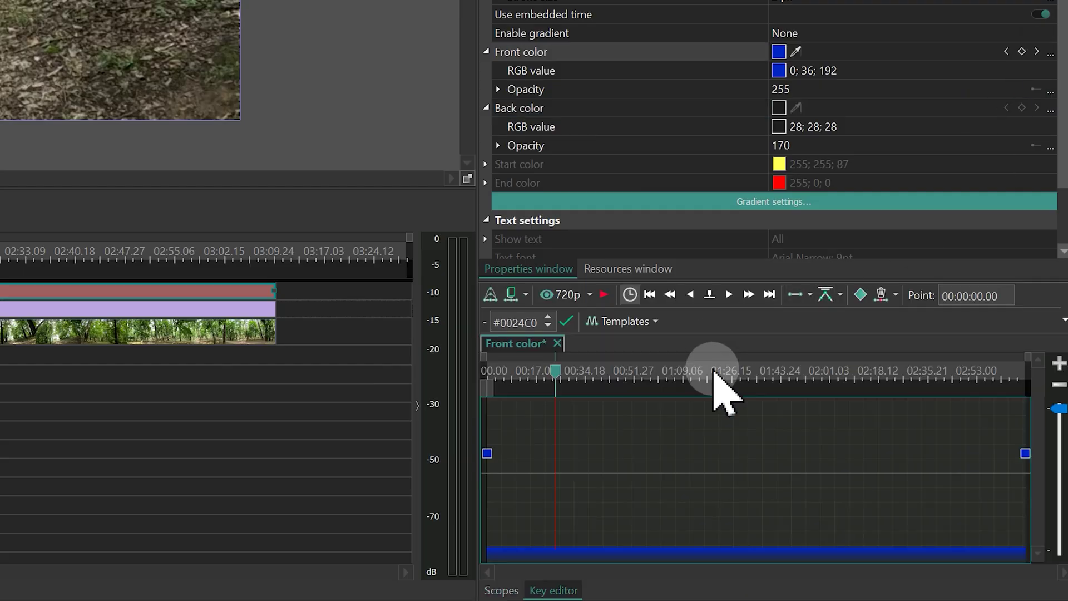
pyautogui.click(713, 370)
pyautogui.click(859, 294)
pyautogui.click(710, 551)
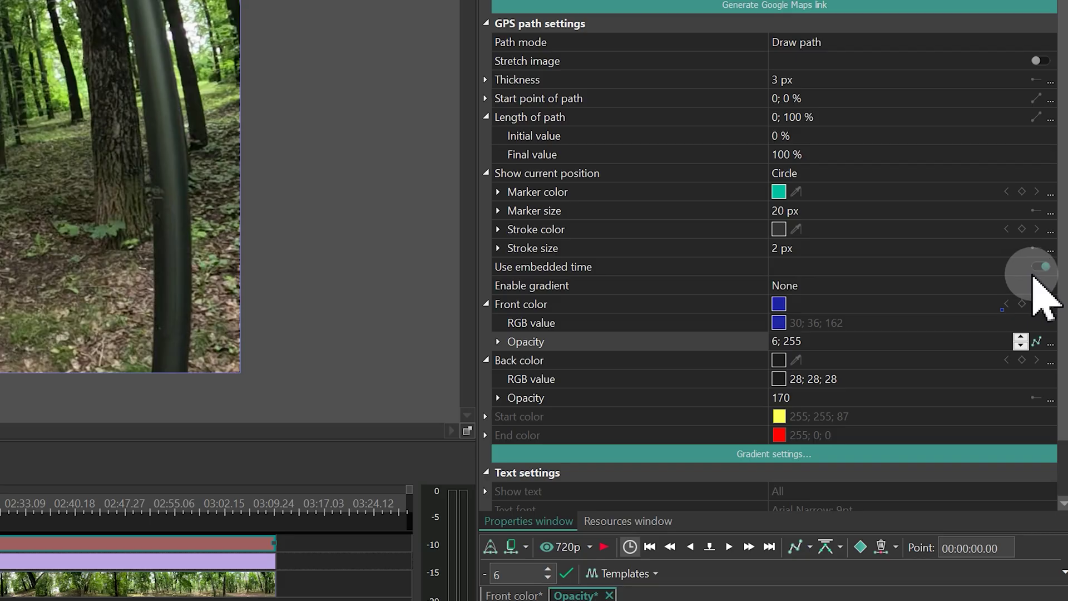
# Set Enable gradient to By time, then to By elevation.
pyautogui.click(1048, 281)
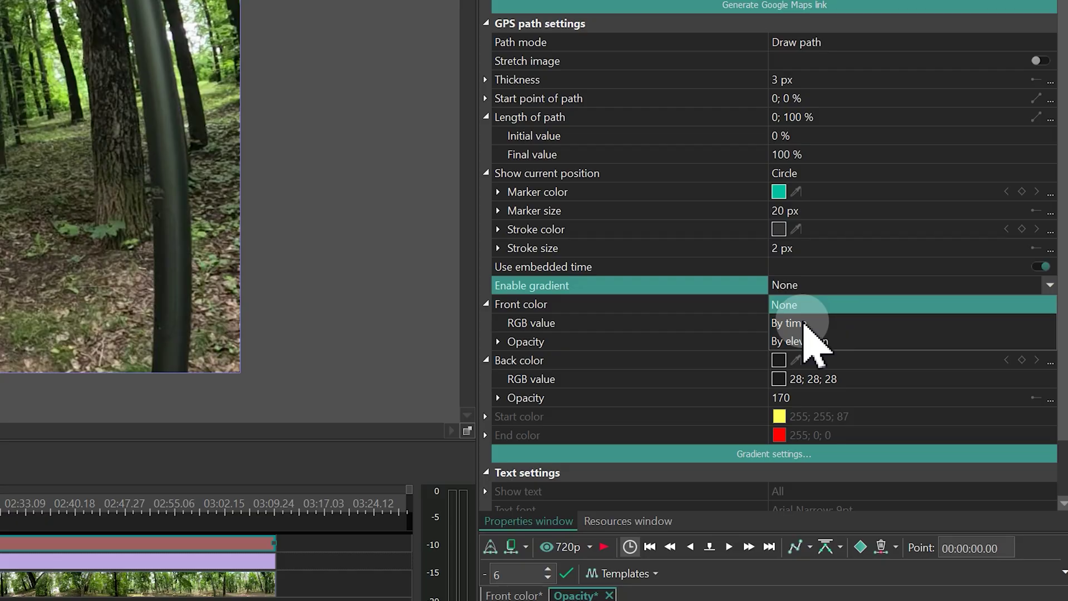
pyautogui.click(804, 324)
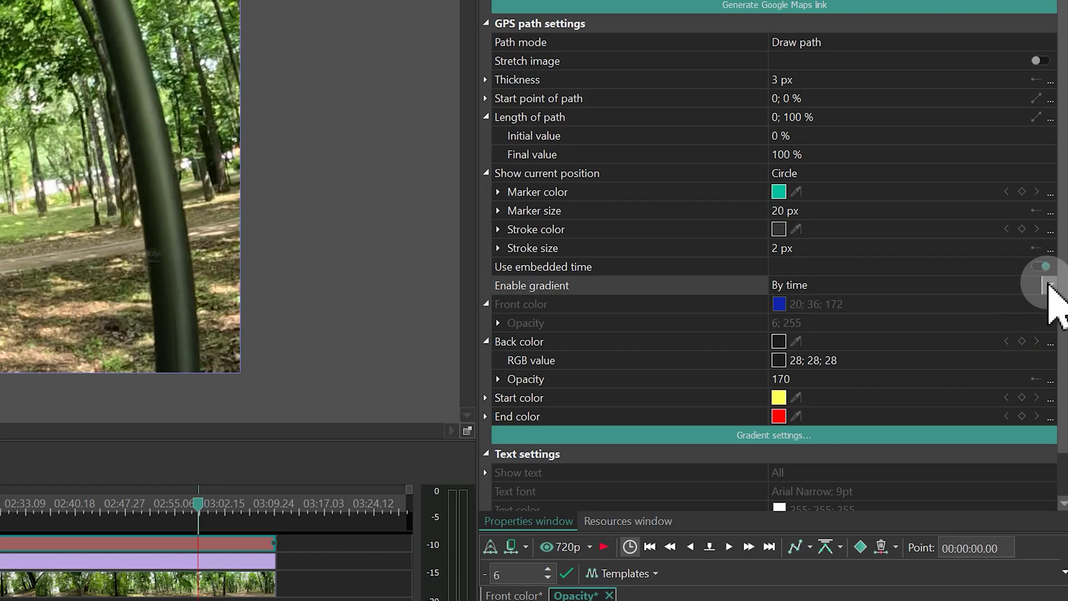
pyautogui.click(1047, 284)
pyautogui.click(852, 342)
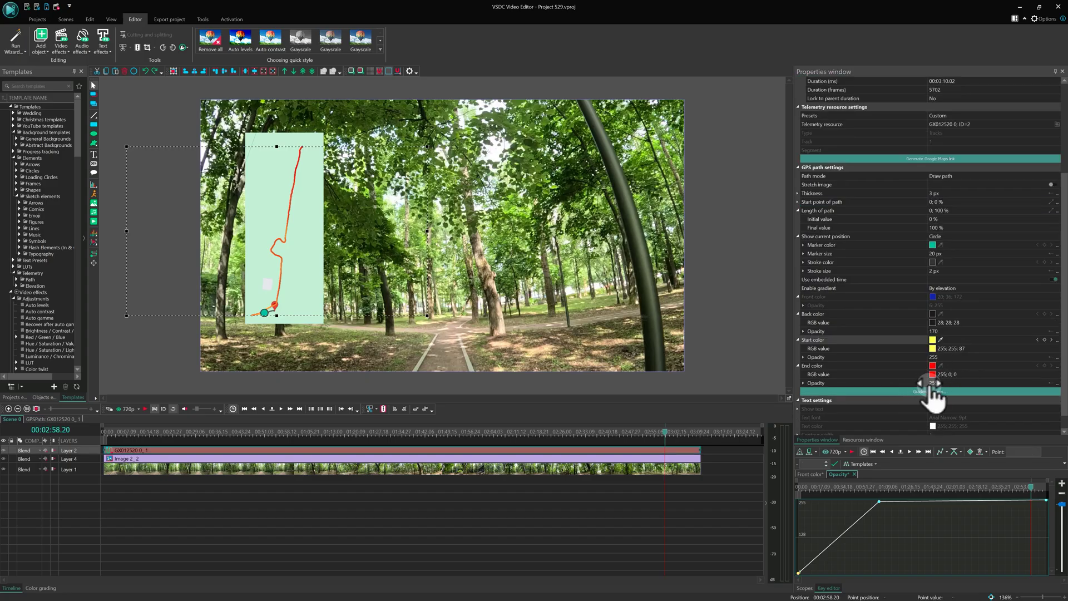
# Try copper and golden gradient presets in Gradient settings, settling on the blue-to-red preset.
pyautogui.click(926, 388)
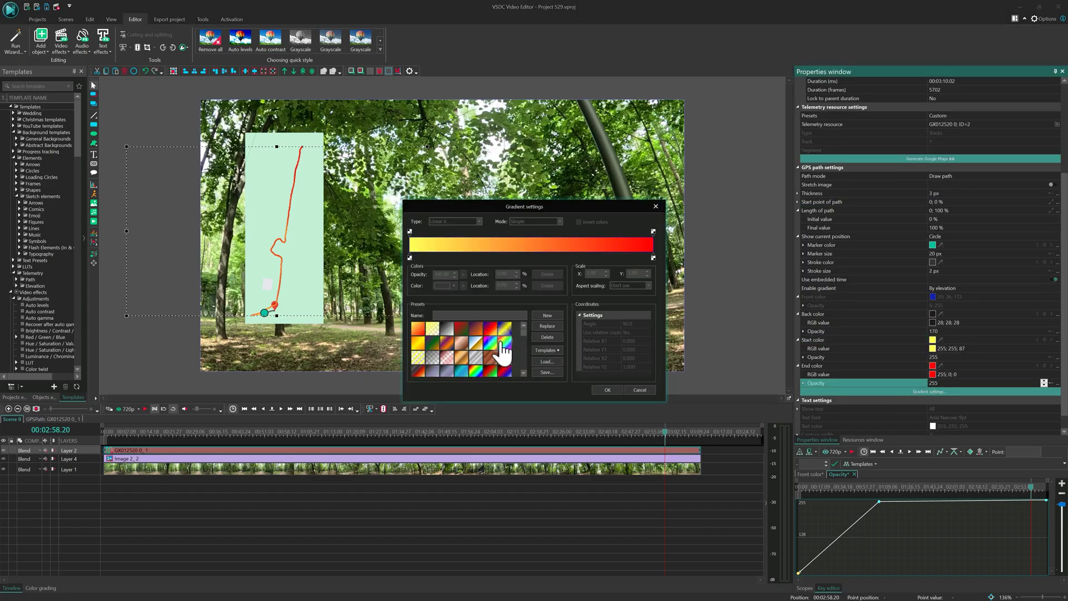
pyautogui.click(490, 359)
pyautogui.click(602, 388)
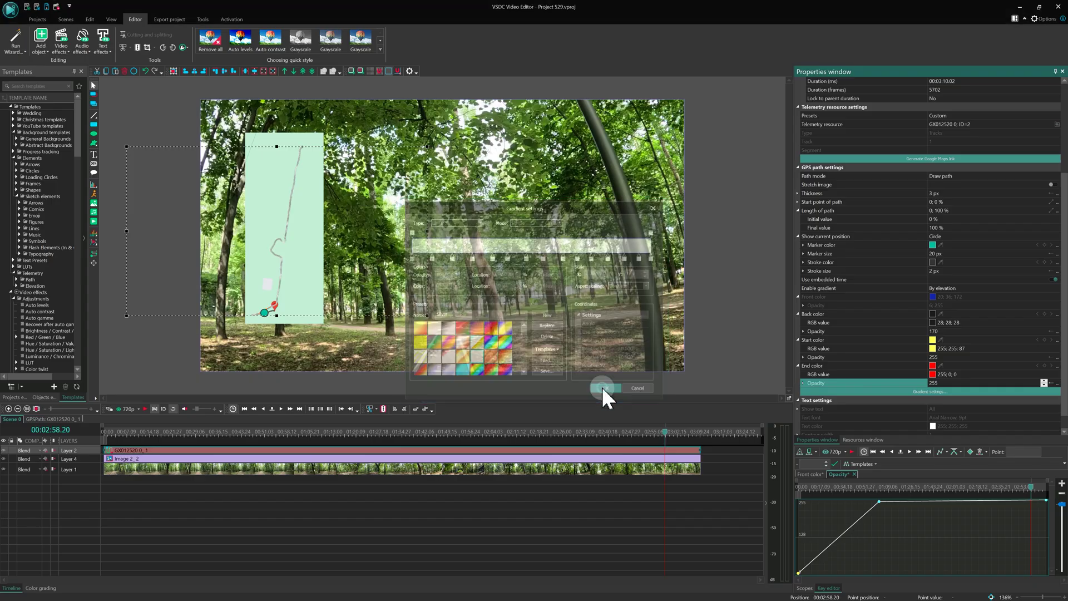
pyautogui.click(898, 391)
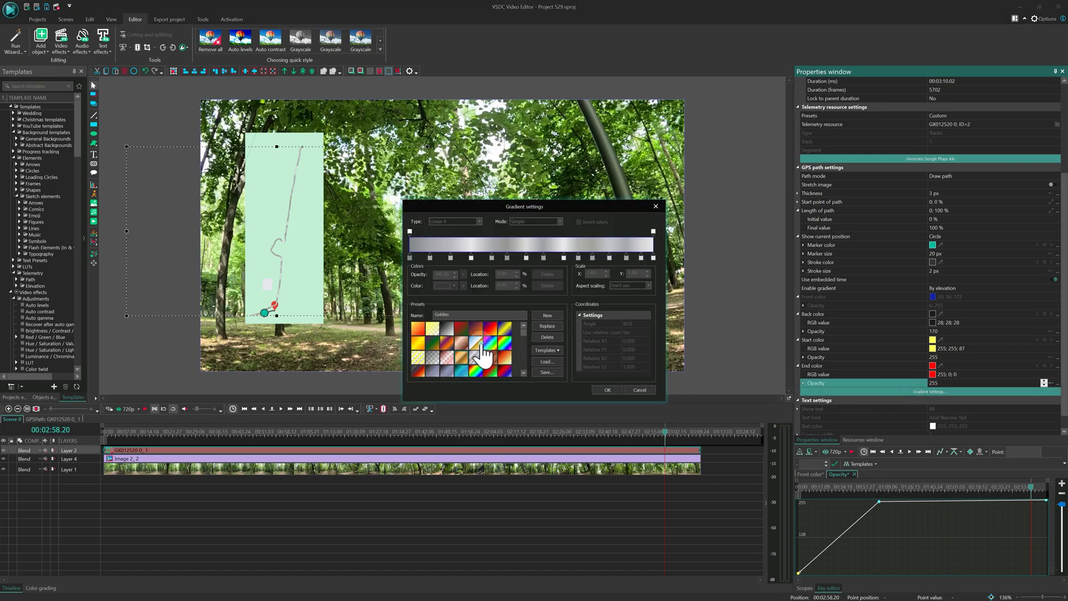
pyautogui.click(481, 347)
pyautogui.click(607, 389)
pyautogui.click(928, 380)
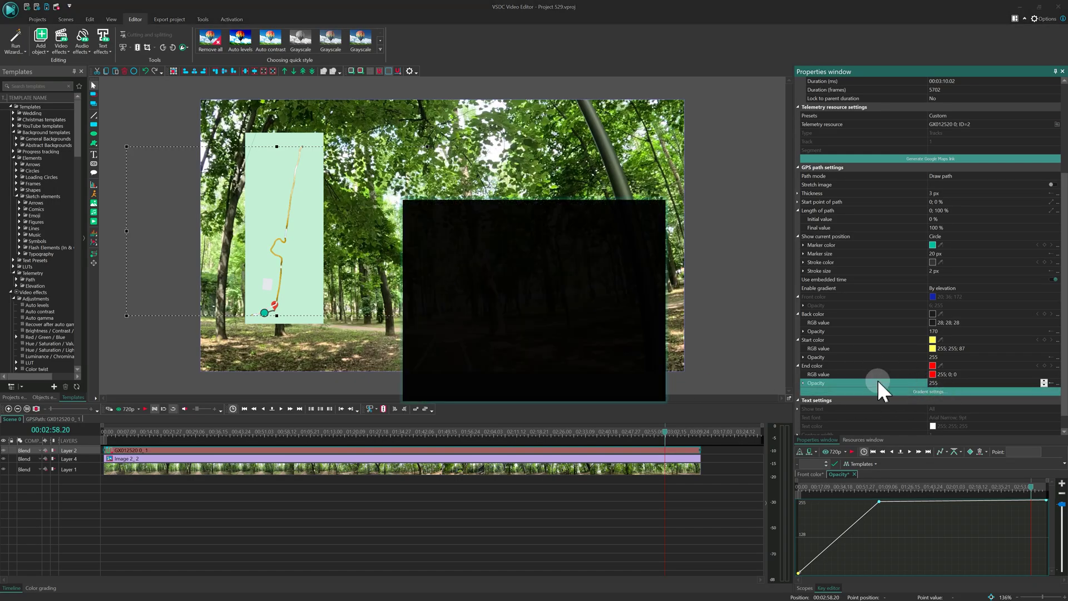
pyautogui.click(467, 350)
pyautogui.click(604, 389)
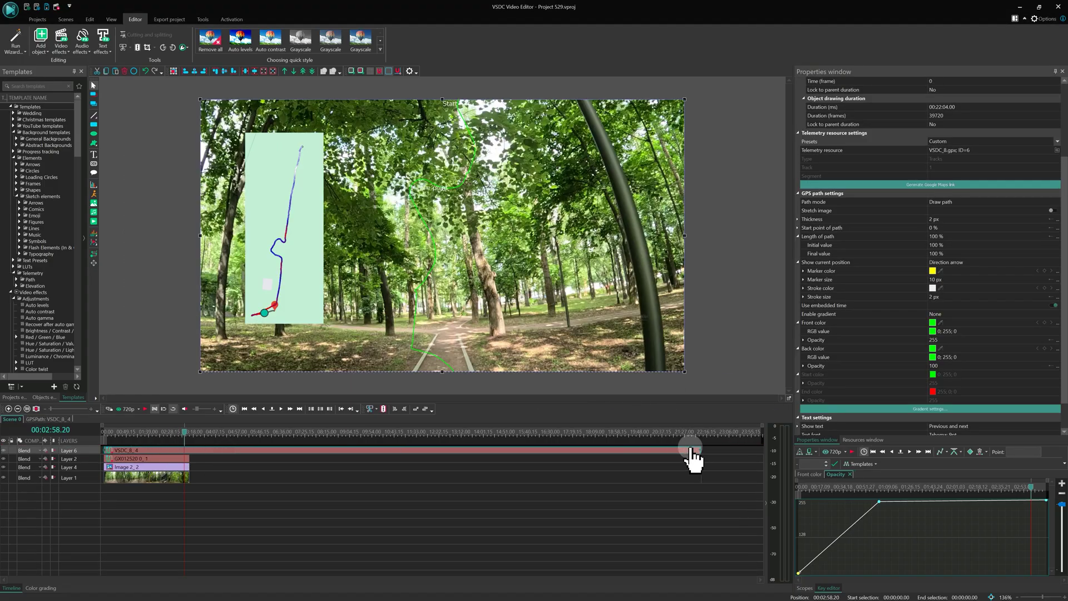
# Extend the route path object to the video's end and apply Route Path 1 with Stretch image off.
pyautogui.moveTo(693, 450); pyautogui.dragTo(189, 452)
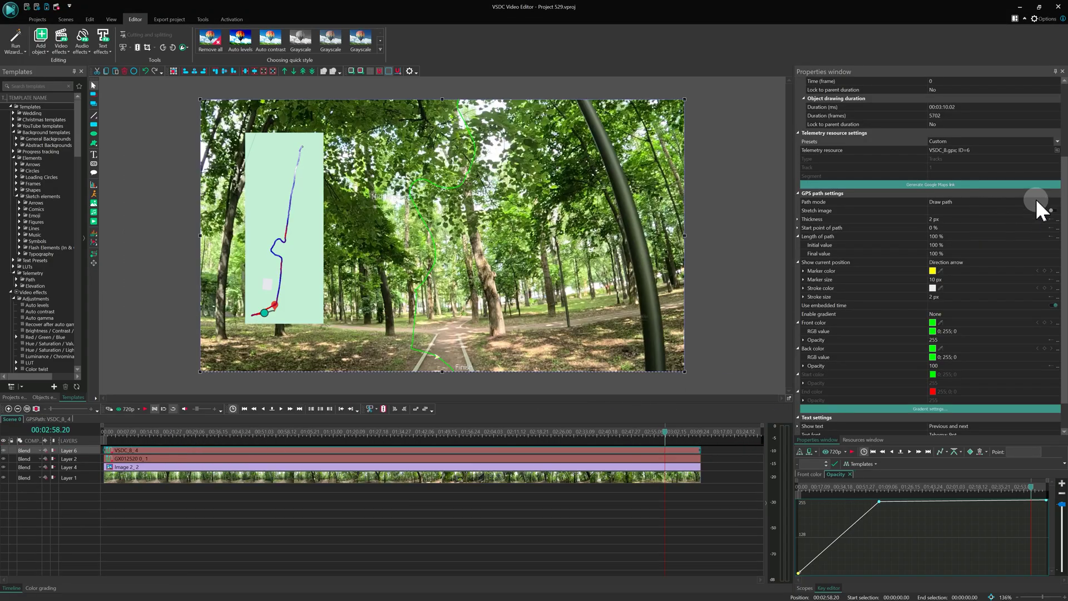
pyautogui.click(1053, 141)
pyautogui.click(985, 150)
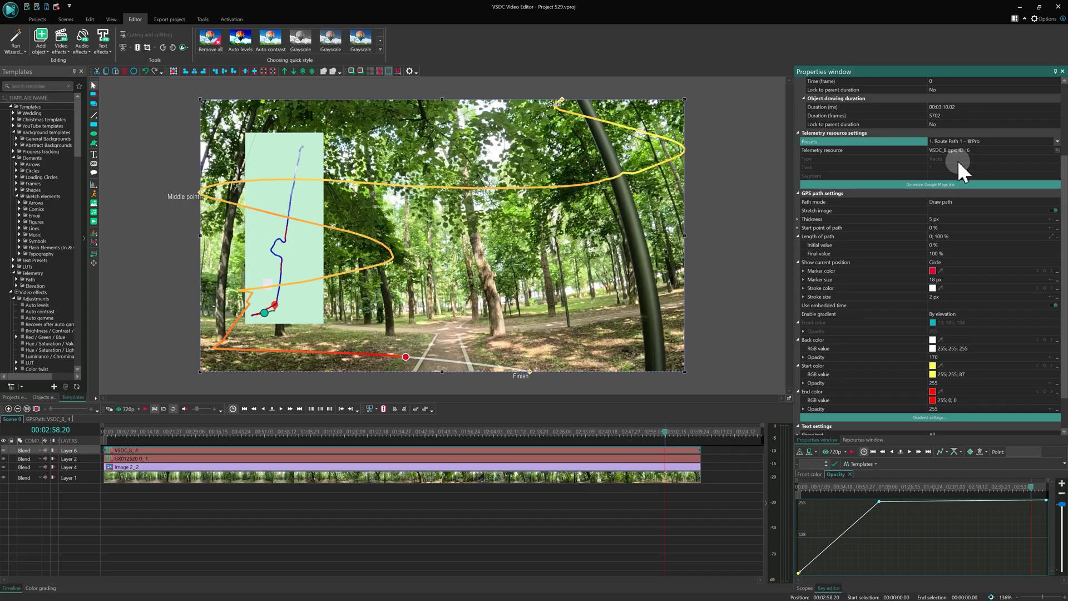
pyautogui.click(1055, 210)
pyautogui.scroll(-2, 1057, 406)
# Set the route labels to a 14pt font and adjust their vertical and horizontal alignment.
pyautogui.click(1056, 400)
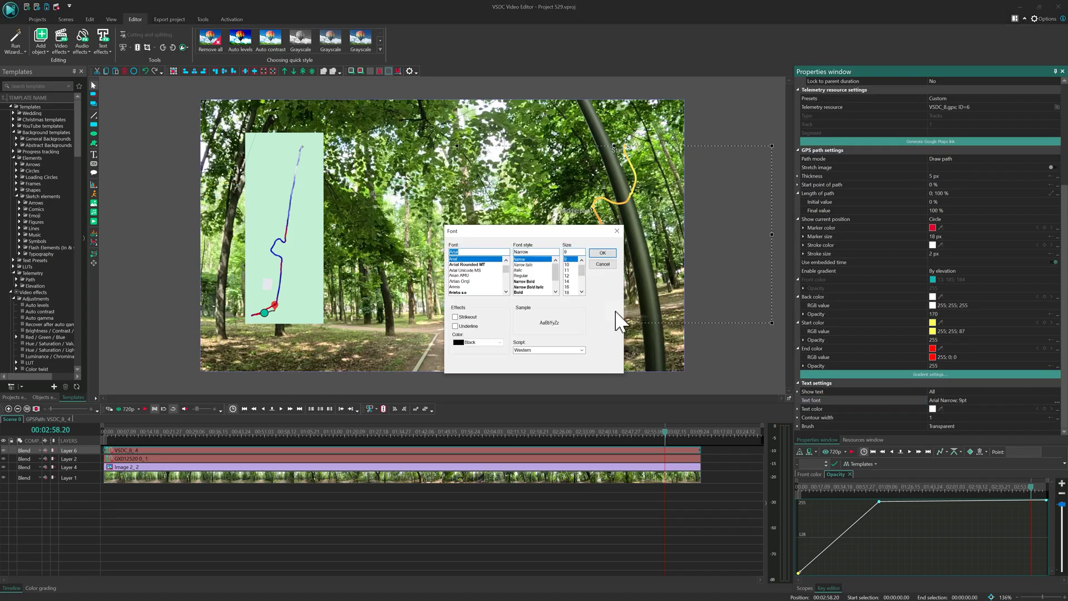
pyautogui.click(607, 251)
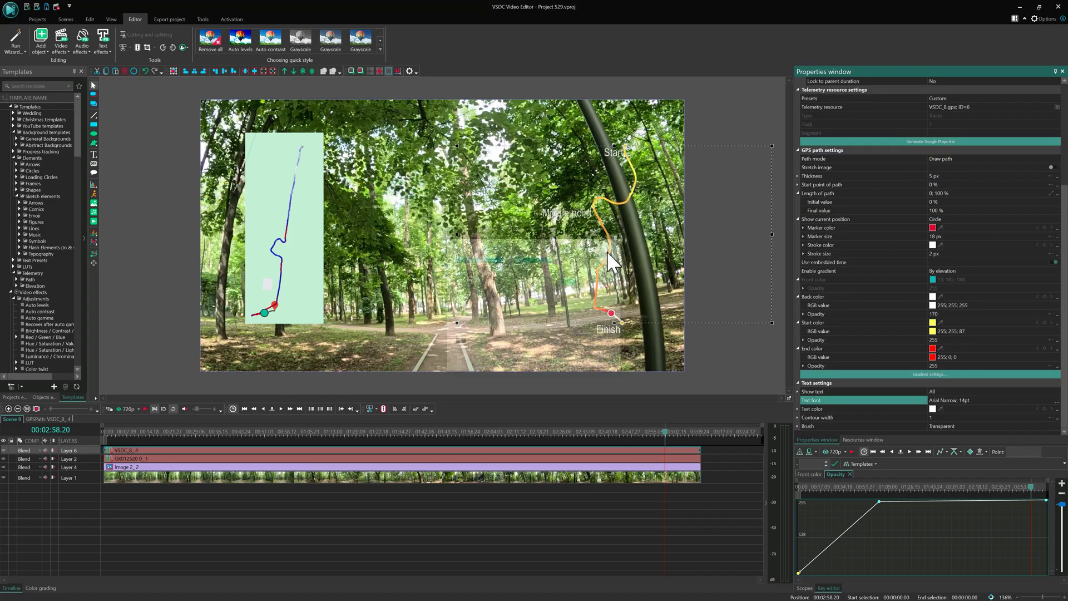
pyautogui.click(799, 408)
pyautogui.click(799, 425)
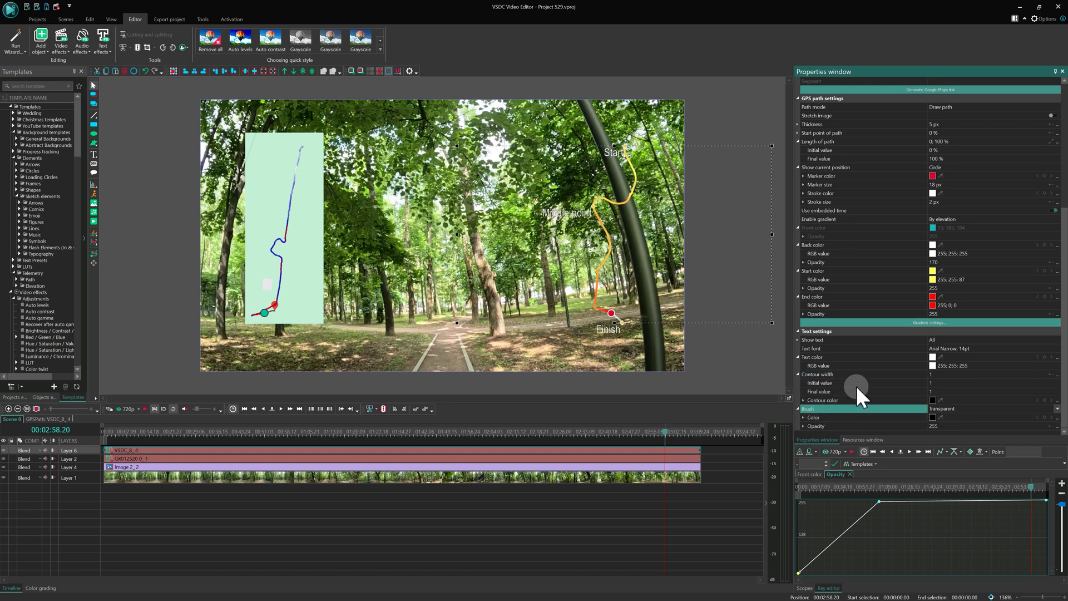
pyautogui.click(798, 340)
pyautogui.click(952, 325)
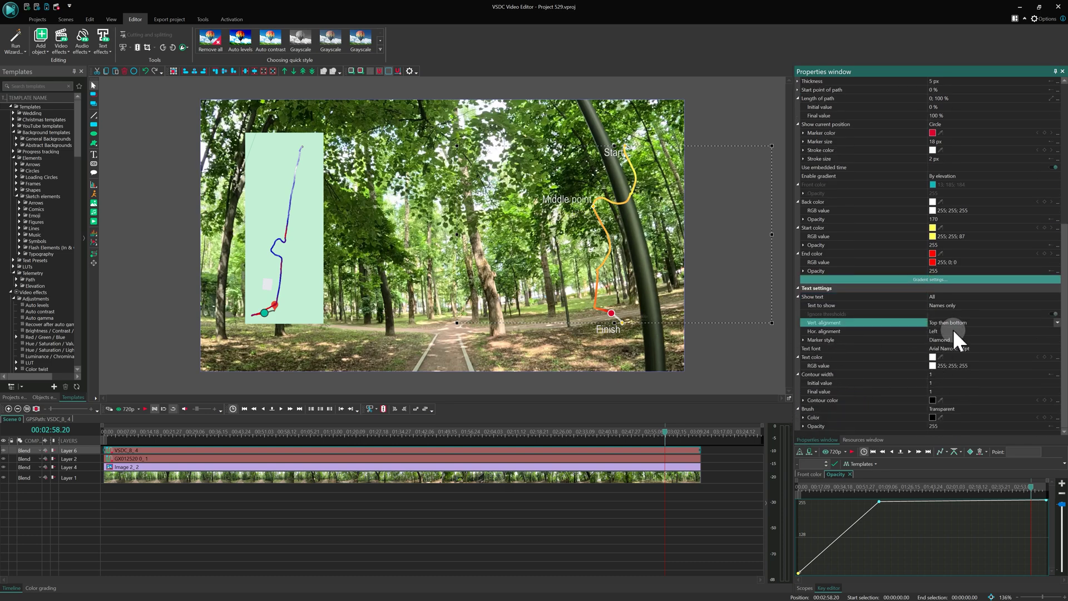
pyautogui.click(959, 350)
# Make the point markers Square with a thinner outline, keeping the marker and label text colours.
pyautogui.doubleClick(961, 341)
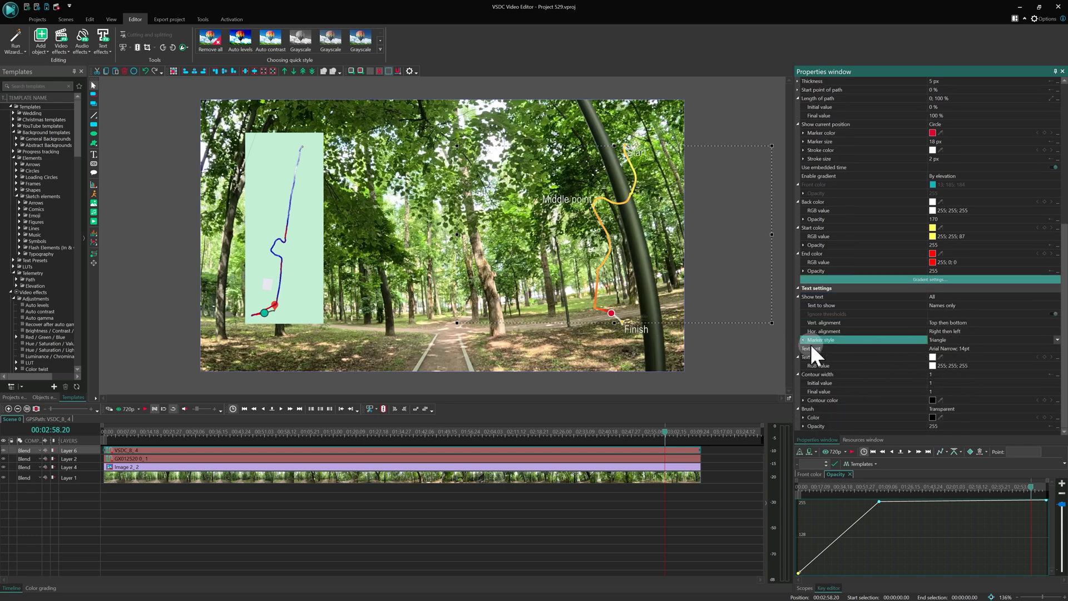
pyautogui.click(956, 339)
pyautogui.click(923, 349)
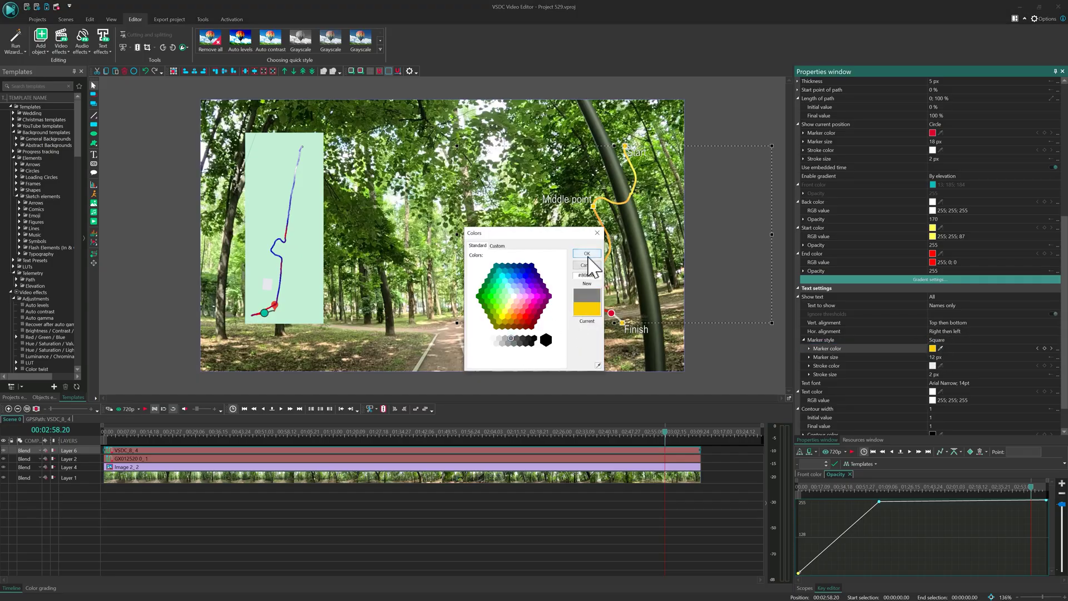
pyautogui.press('Escape')
pyautogui.click(926, 374)
pyautogui.moveTo(935, 378); pyautogui.dragTo(934, 386)
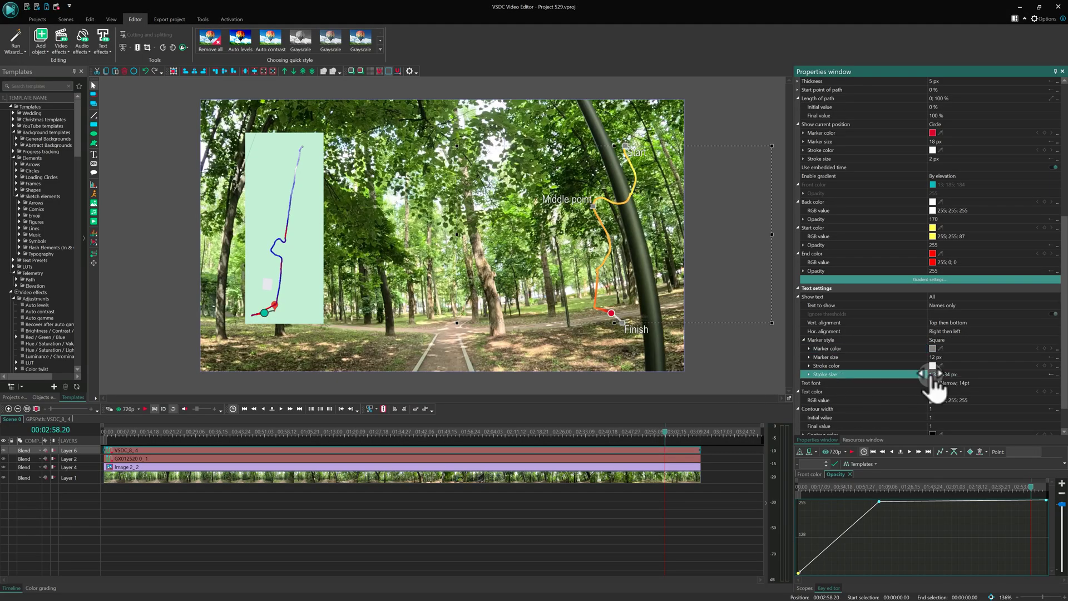
pyautogui.click(932, 366)
pyautogui.press('Escape')
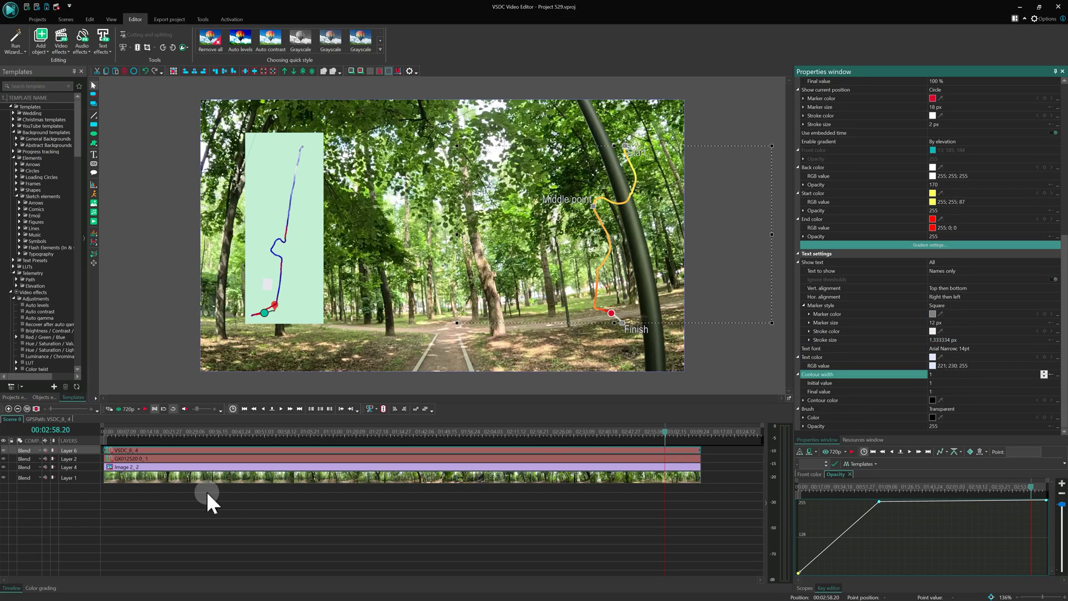
pyautogui.click(213, 497)
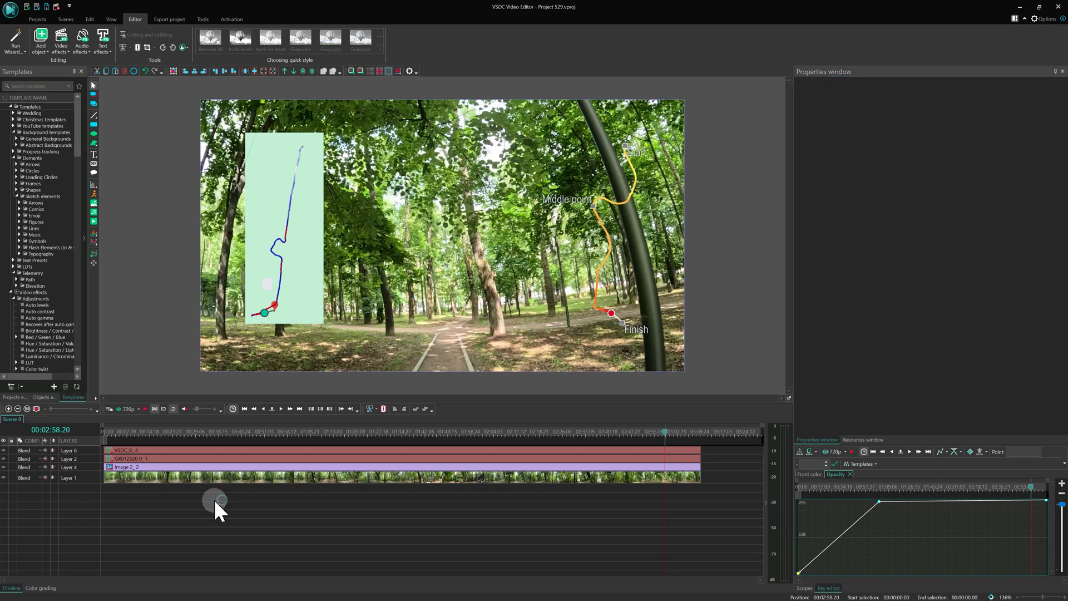
# Duplicate the GPS inset clip and set its path mode to draw elevation as fill.
pyautogui.click(255, 460)
pyautogui.rightClick(253, 458)
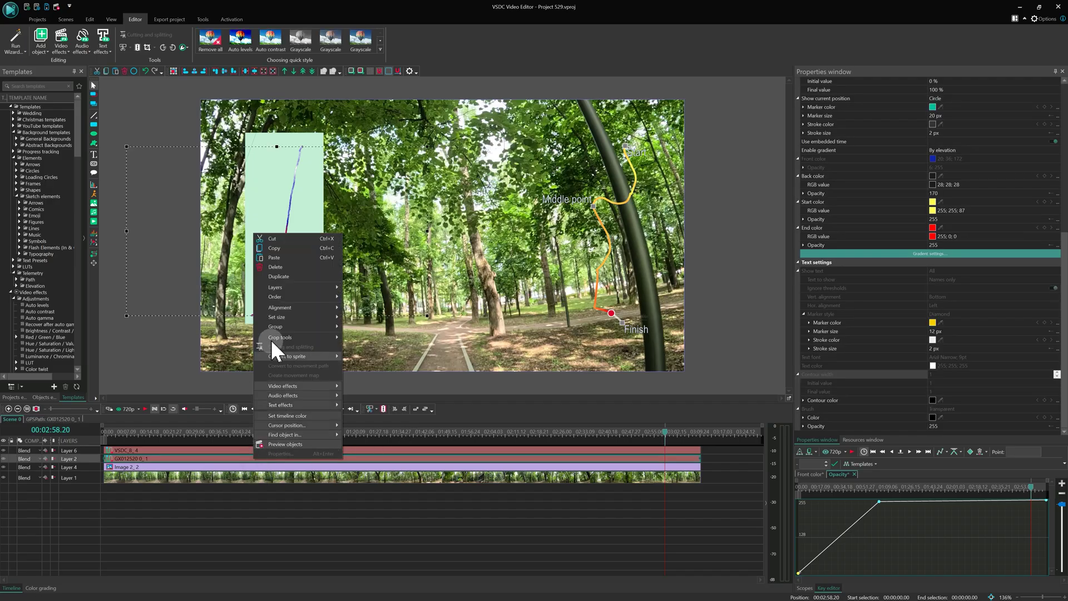
pyautogui.click(306, 275)
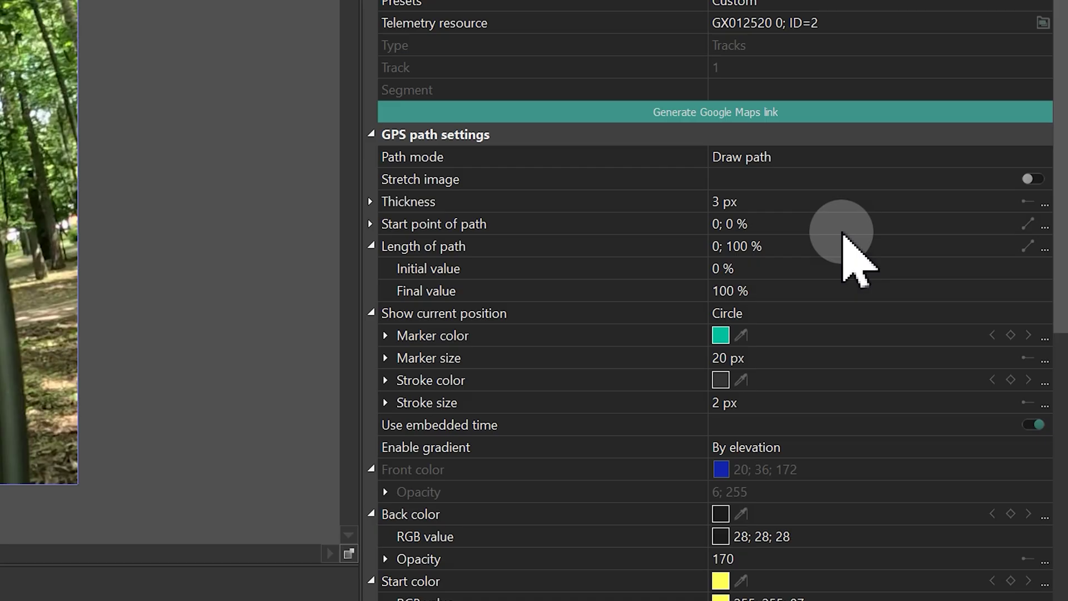
pyautogui.click(1044, 157)
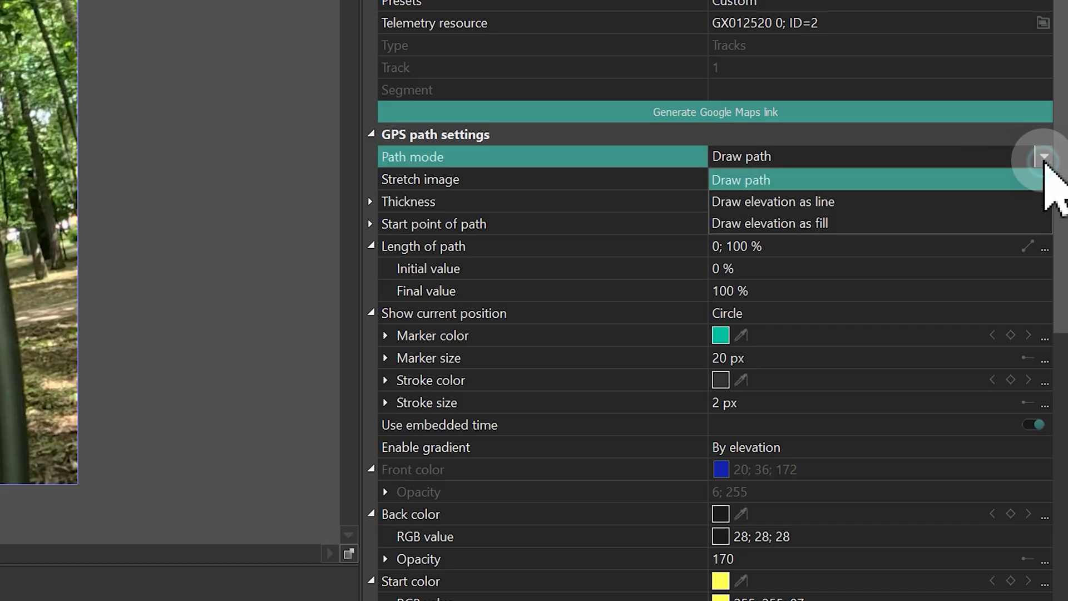
pyautogui.click(831, 202)
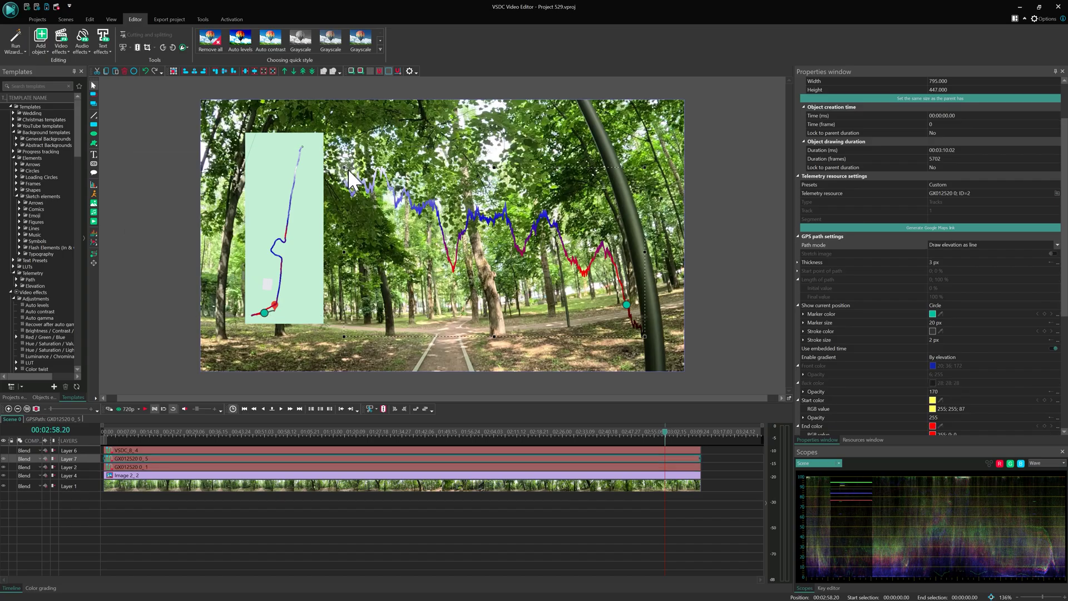
# Resize the elevation graph into a short strip toward the lower right.
pyautogui.moveTo(348, 172)
pyautogui.mouseDown()
pyautogui.moveTo(475, 208)
pyautogui.moveTo(488, 238)
pyautogui.mouseUp()
pyautogui.moveTo(532, 265); pyautogui.dragTo(566, 268)
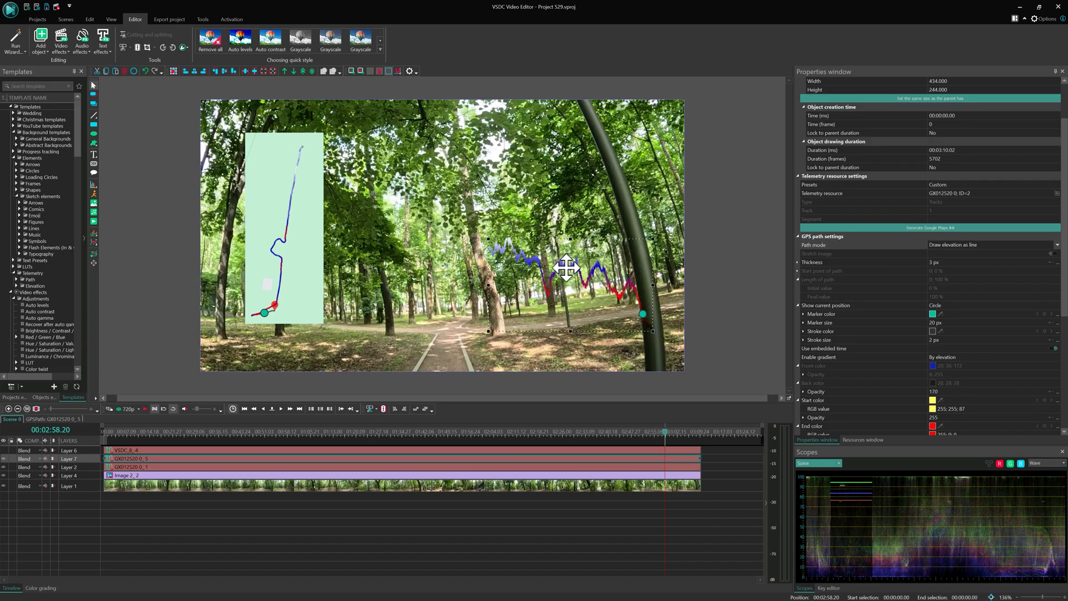
# Try orange and white elevation presets, settling on a teal fill style.
pyautogui.click(1002, 185)
pyautogui.click(969, 250)
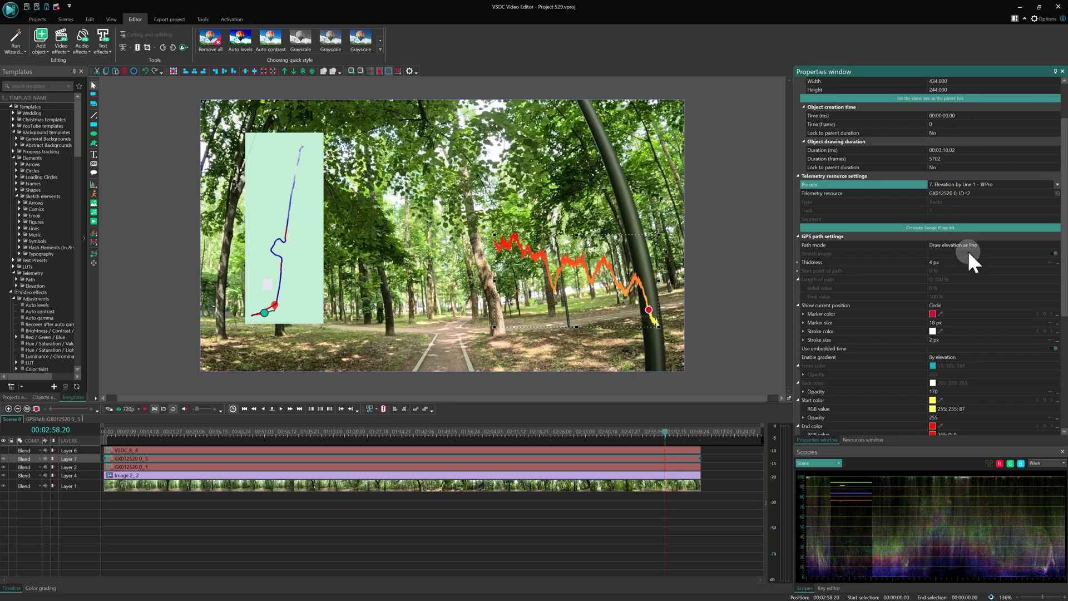
pyautogui.click(1025, 207)
pyautogui.click(969, 246)
pyautogui.click(1021, 199)
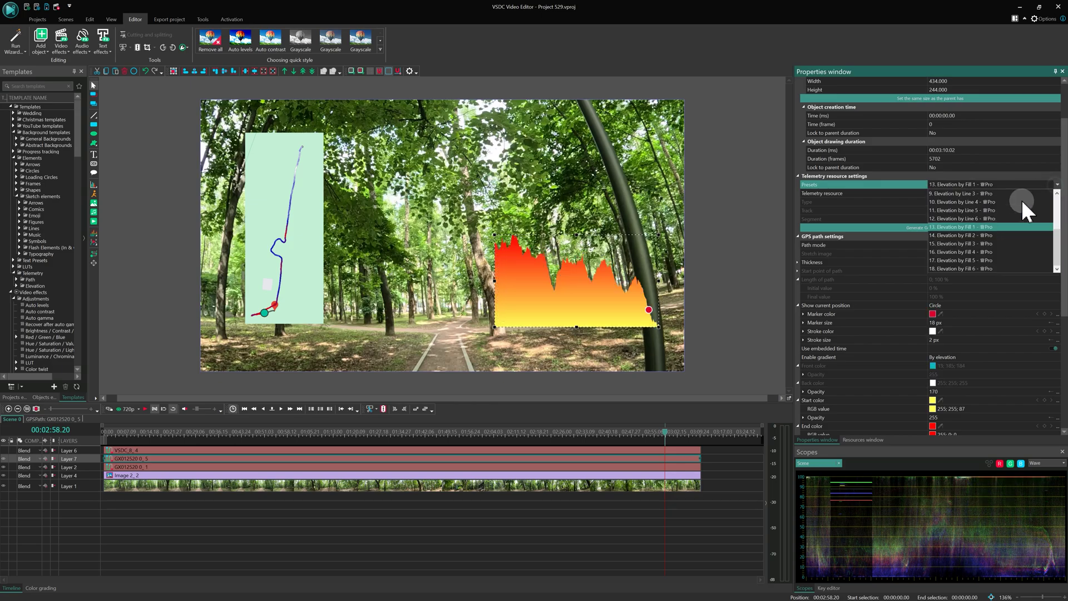
pyautogui.click(1056, 184)
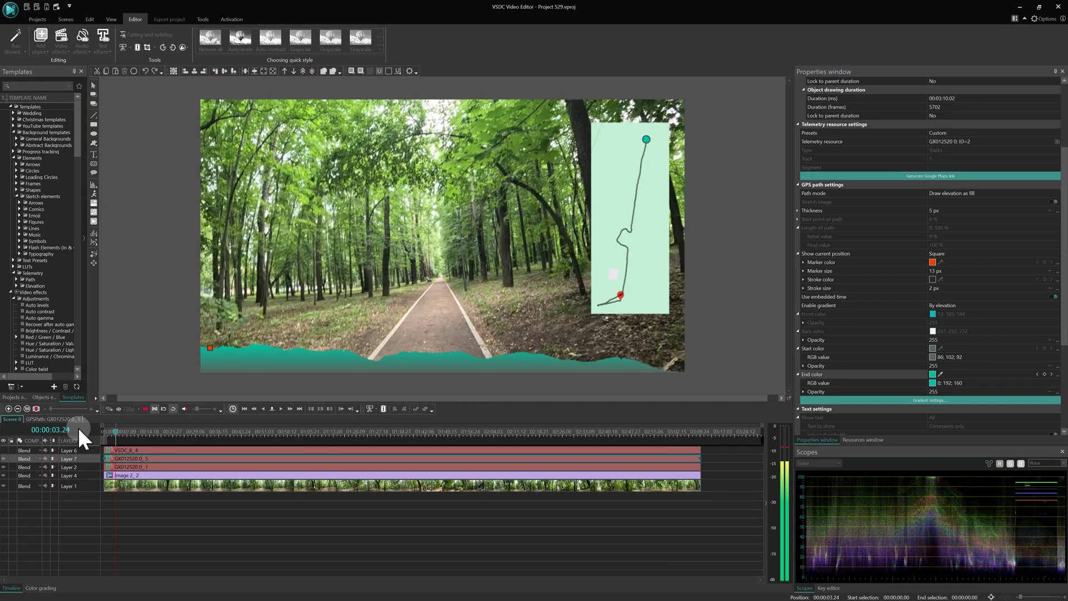